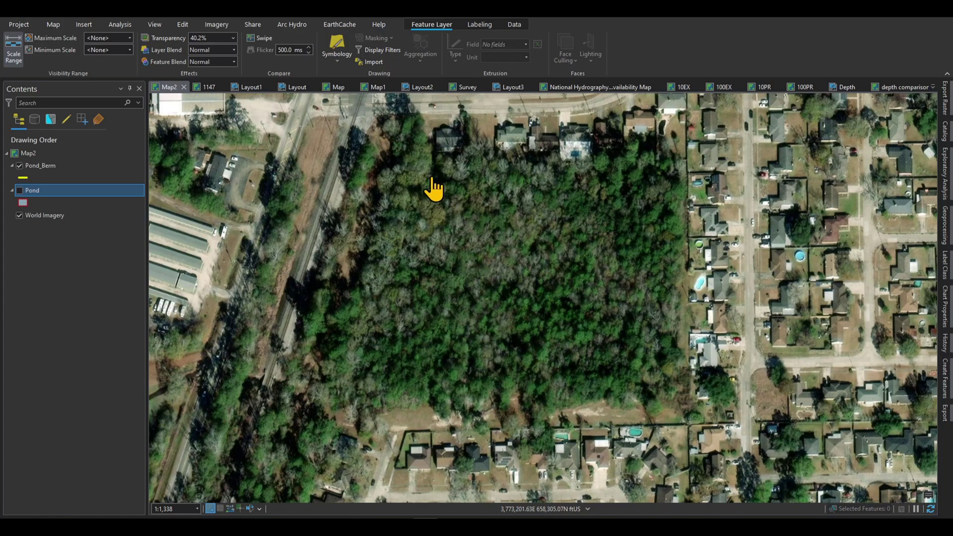
- Show the Pond layer on the map and check its attribute table
click(19, 190)
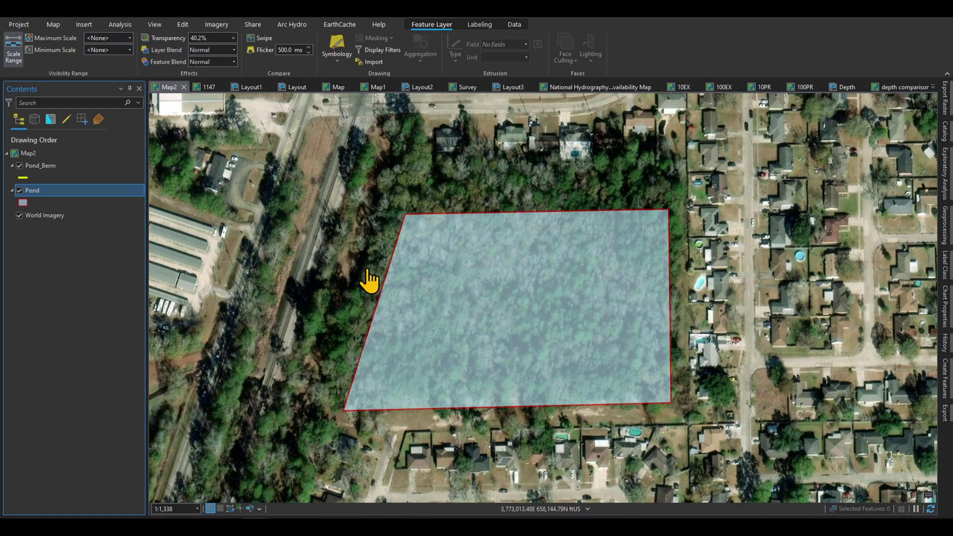
right_click(37, 191)
click(69, 158)
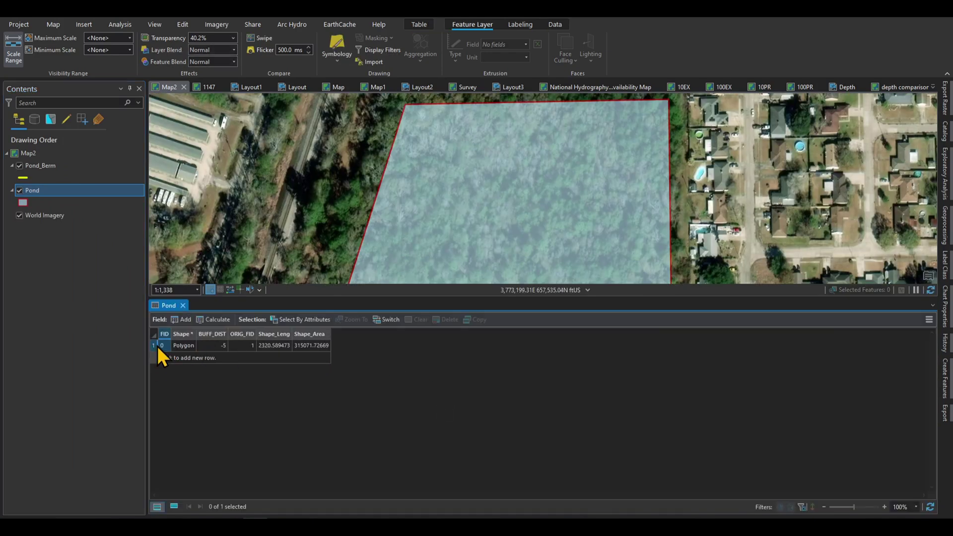
click(183, 305)
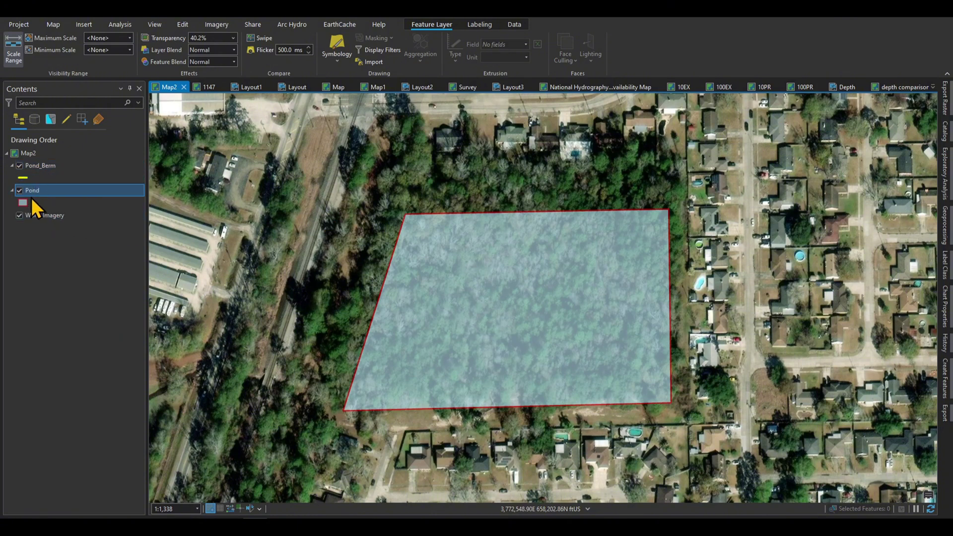
- Review the Create Feature Class settings for the Pond_Berm polyline and compare the Pond and Pond_Berm layers
ctrl+click(50, 170)
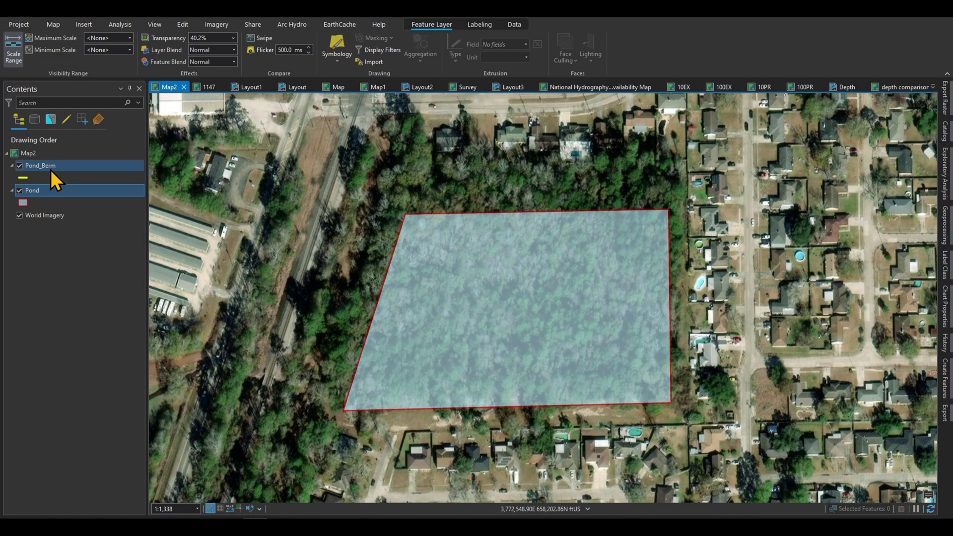
click(945, 230)
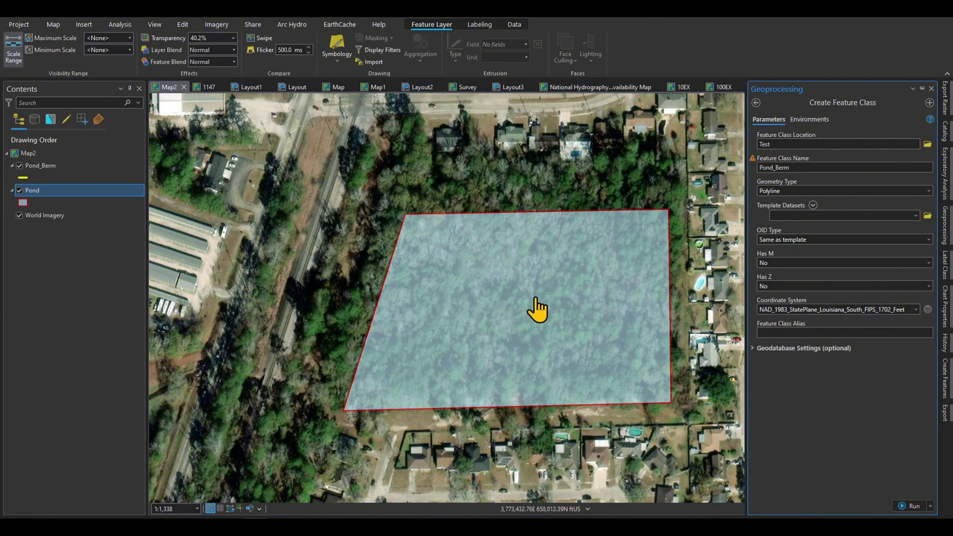
click(48, 166)
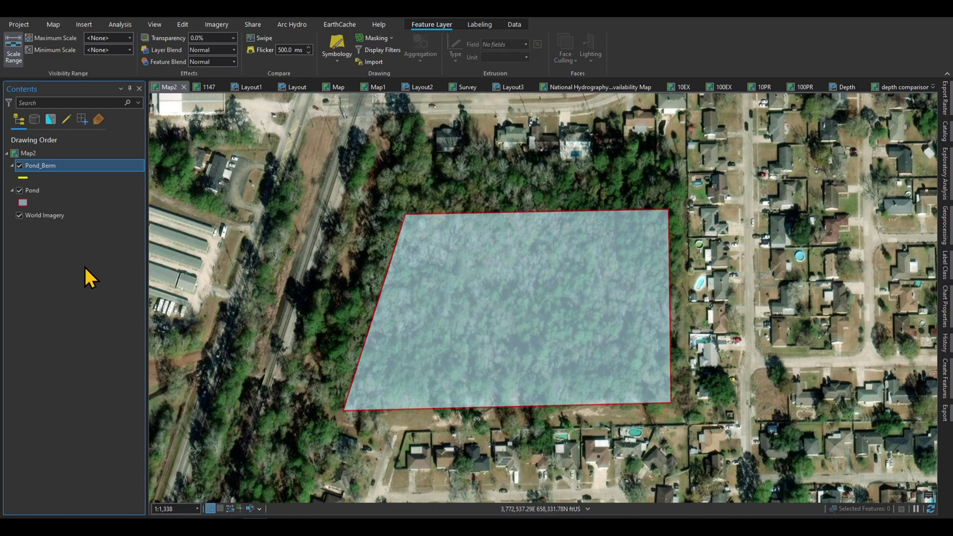
click(33, 192)
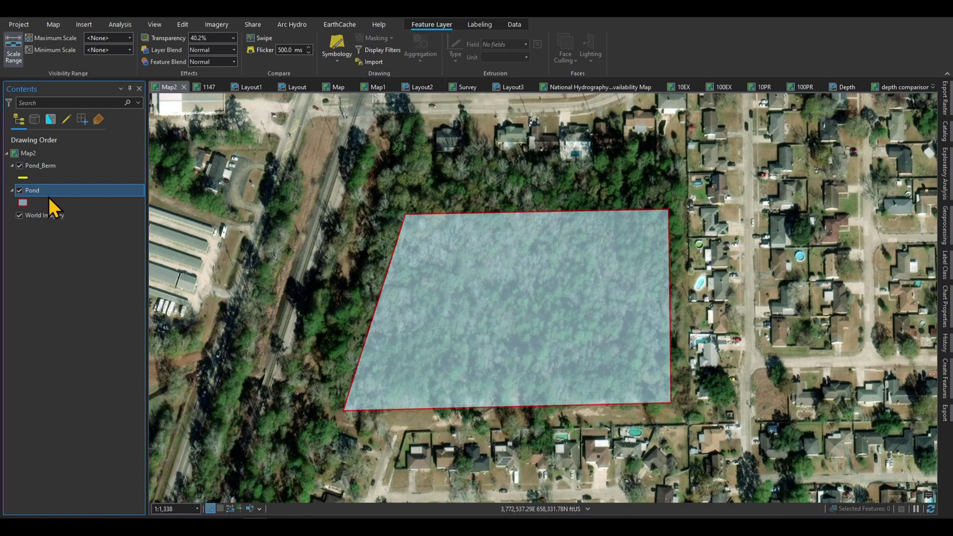
click(42, 165)
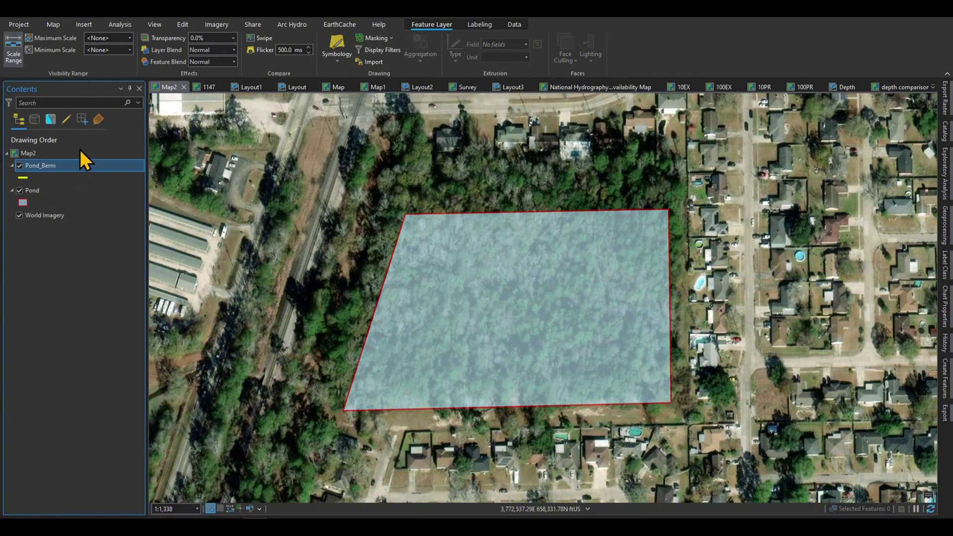
- Check the Pond_Berm feature creation template and examine the northeast corner and outline of the Pond polygon
click(183, 24)
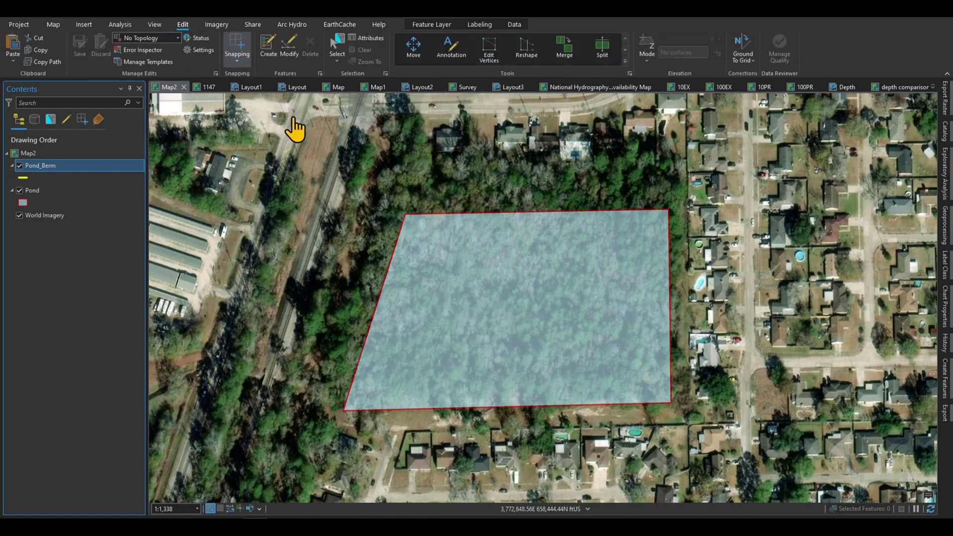
click(271, 47)
click(790, 168)
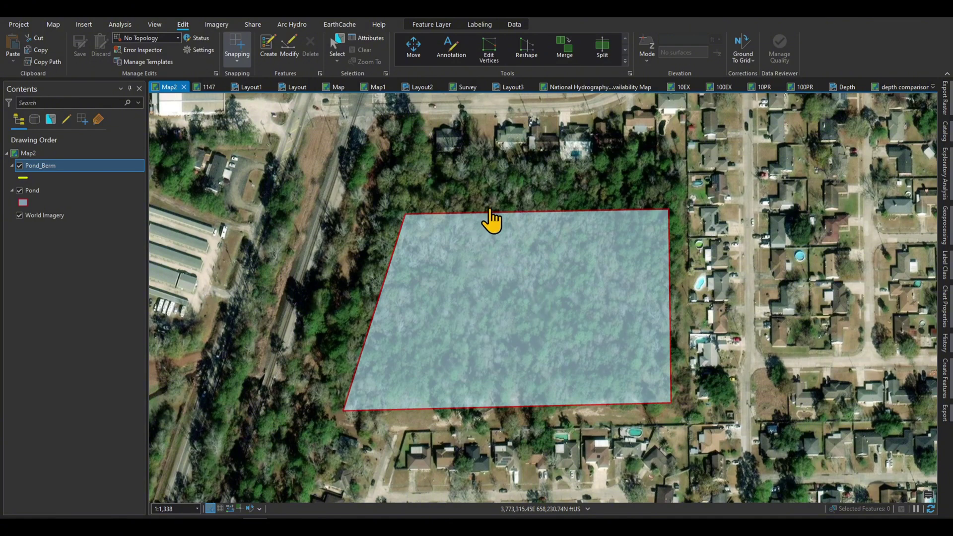
scroll(680, 218, up, 10)
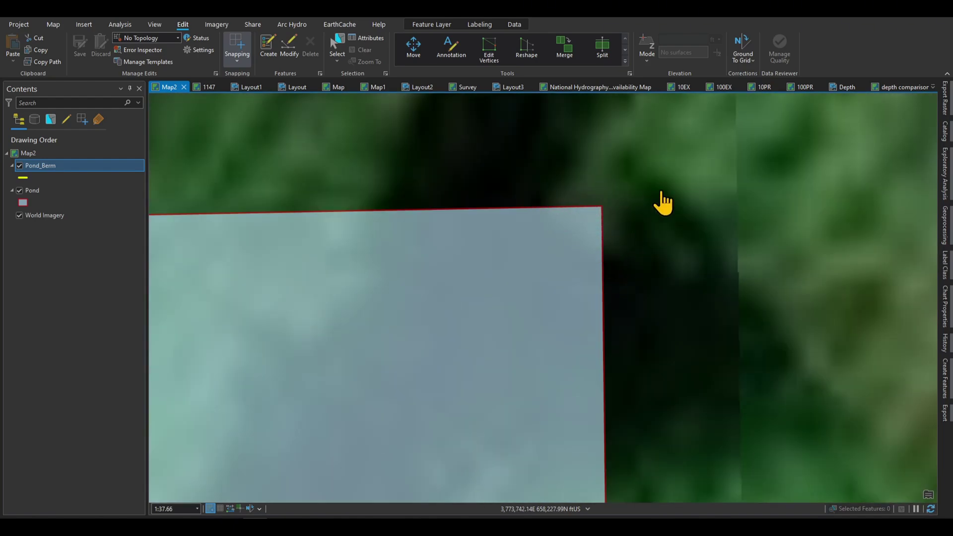
scroll(660, 202, down, 10)
scroll(660, 202, up, 5)
scroll(606, 216, down, 10)
scroll(454, 283, up, 4)
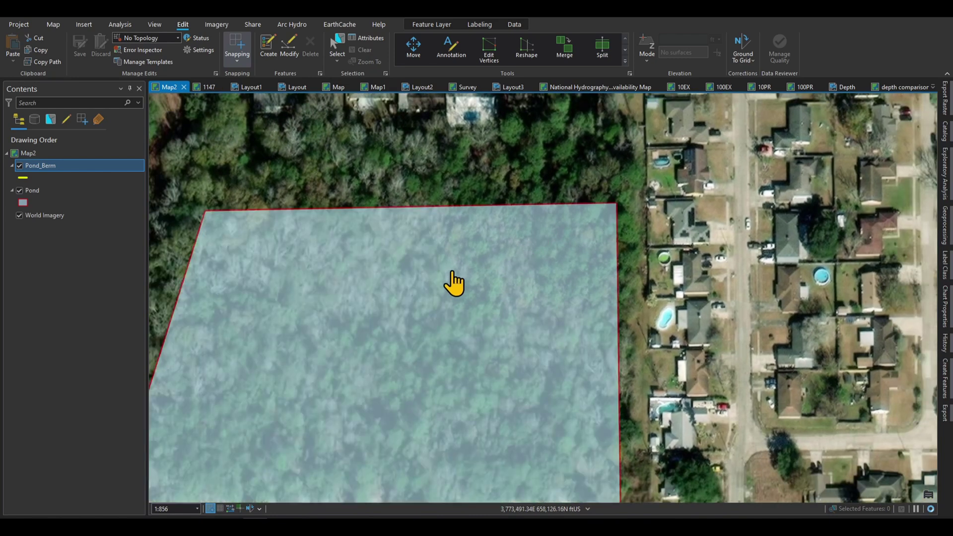
drag(453, 283, 538, 256)
scroll(562, 214, down, 2)
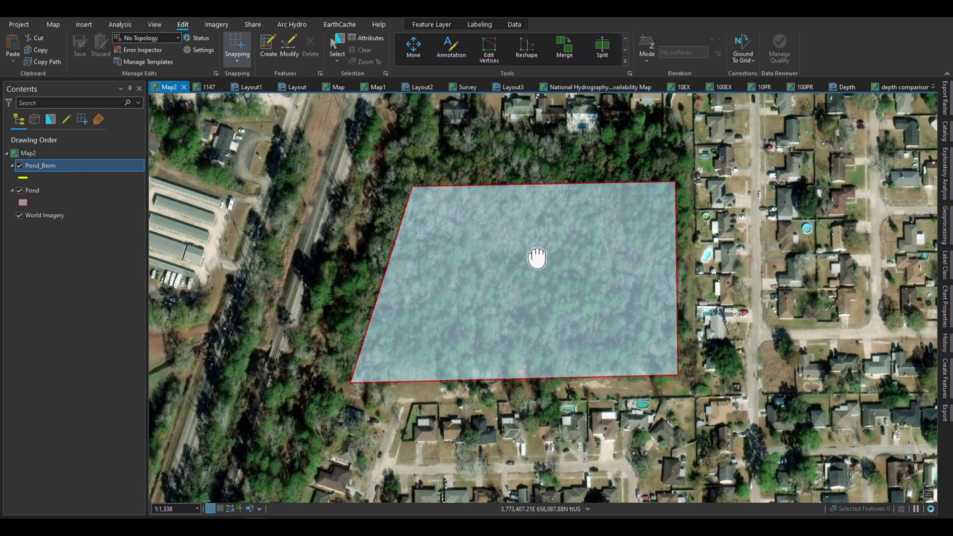
- Run Smooth Polygon on Pond using the PAEK algorithm and a tolerance of 30 US Survey Feet, output as Pond_SmoothPolygon
click(945, 232)
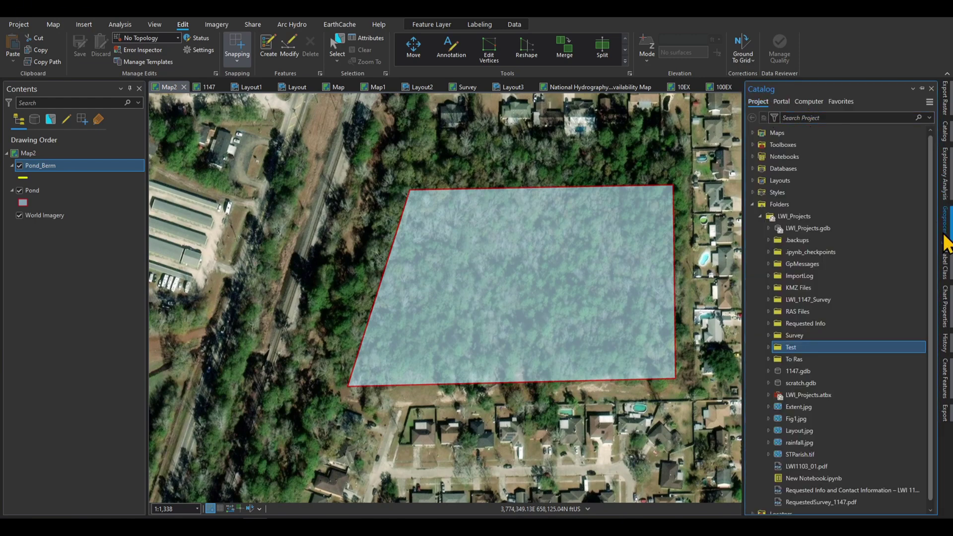
click(945, 226)
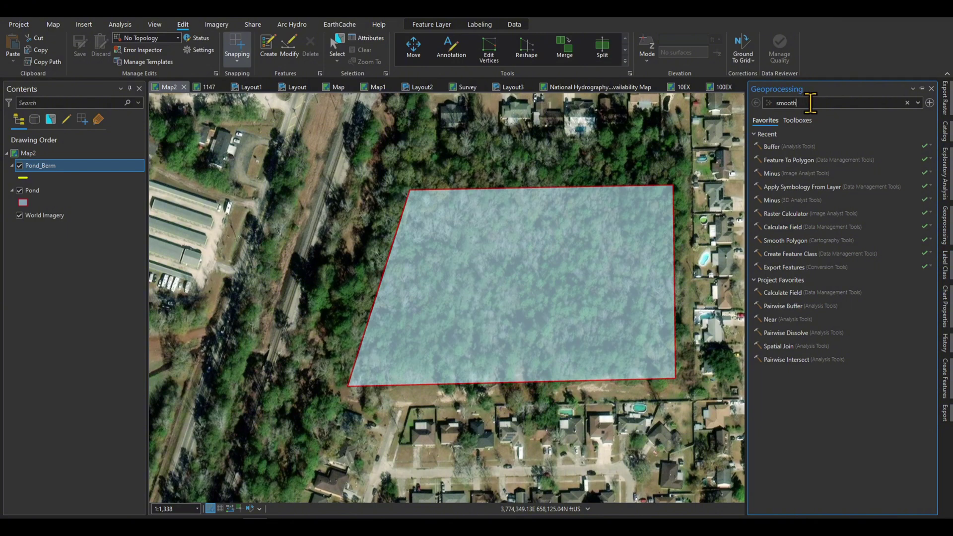
key(Return)
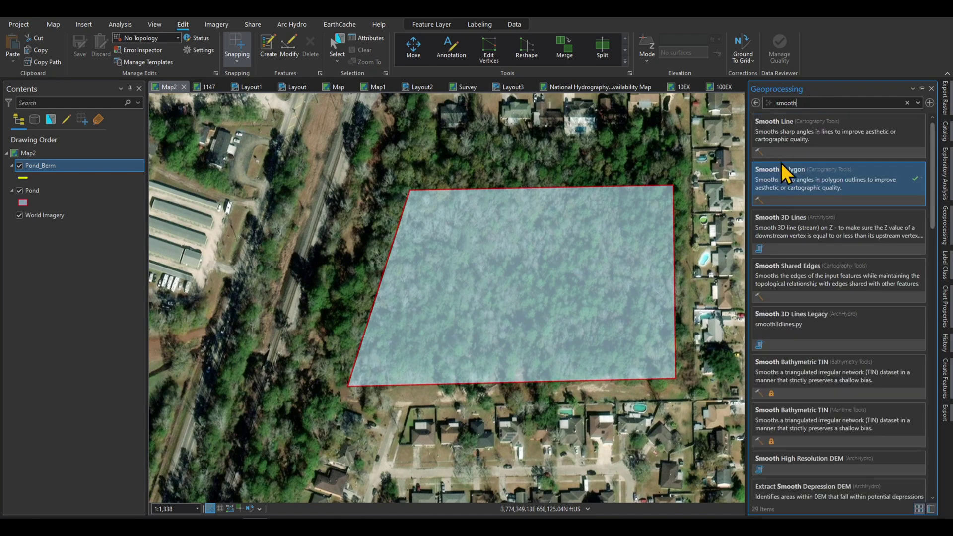
click(794, 179)
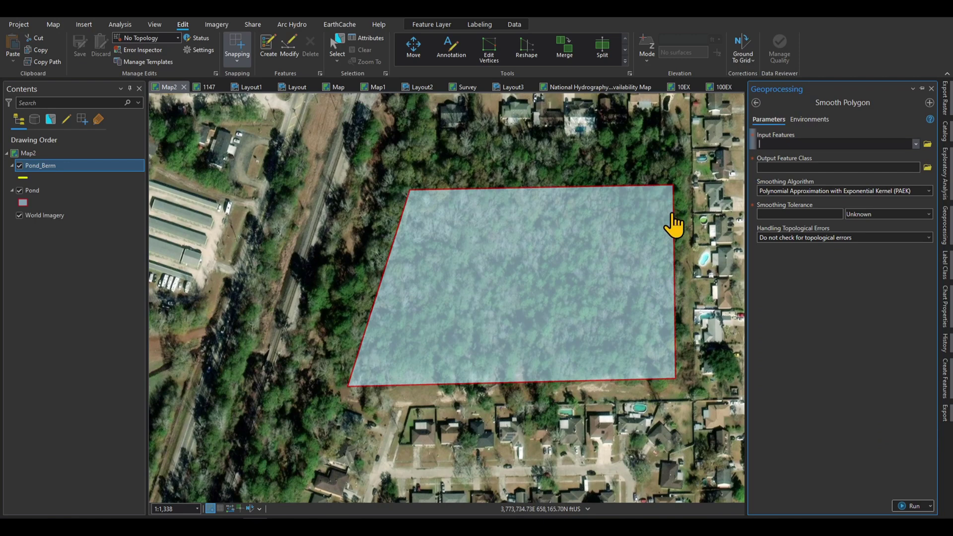
click(916, 144)
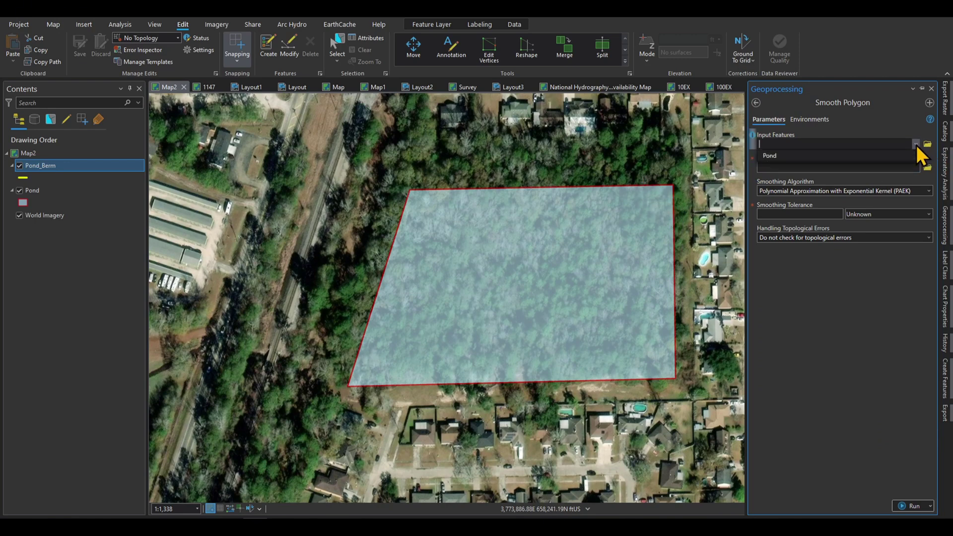
click(911, 155)
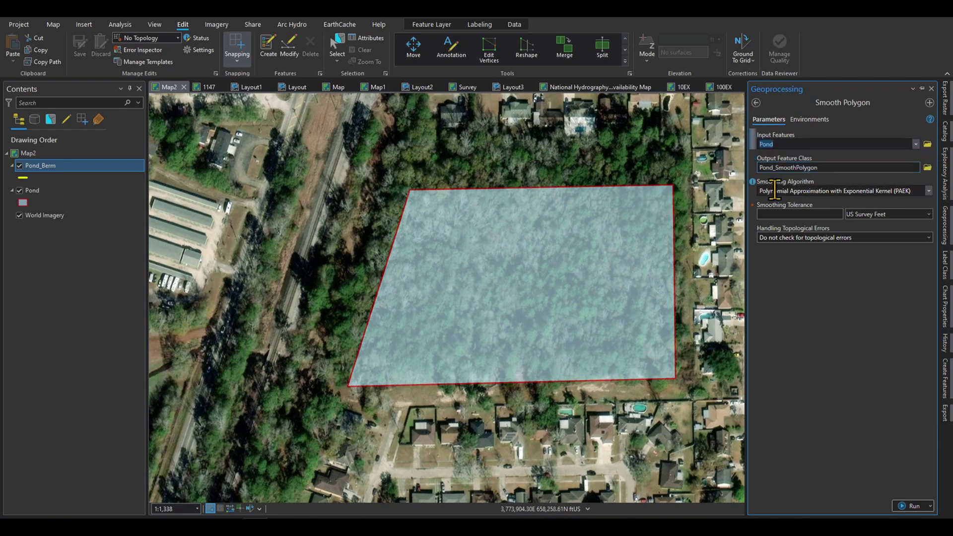
click(816, 214)
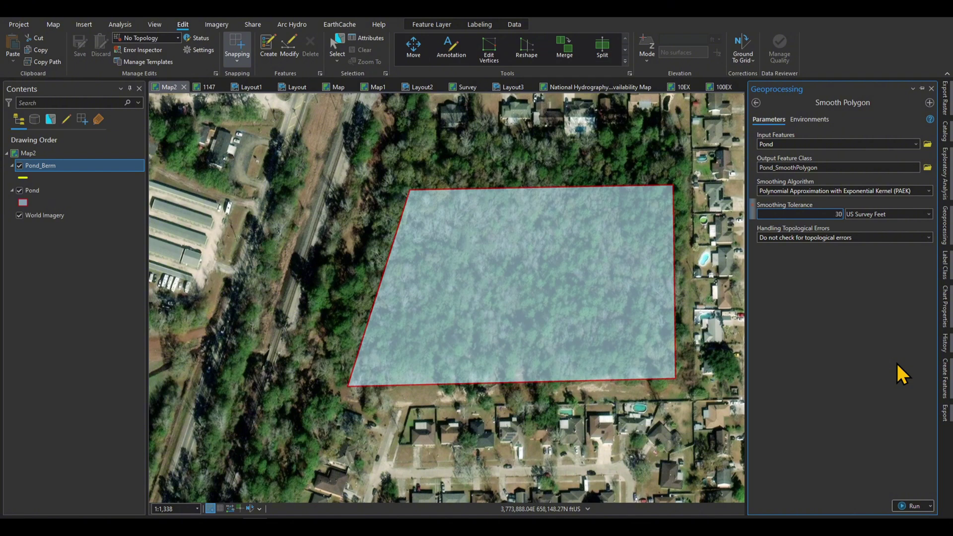
click(832, 303)
click(912, 507)
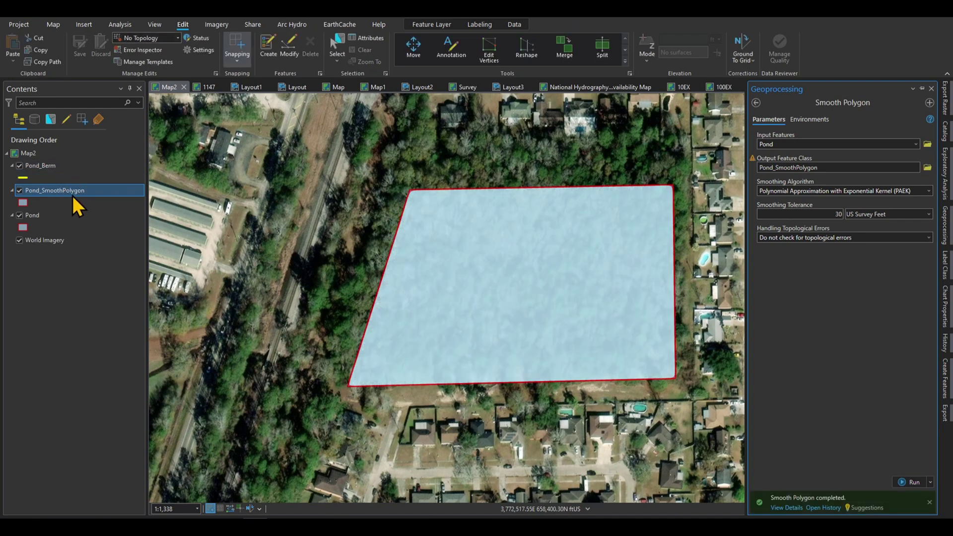
- Hide the original Pond layer and inspect the corners of Pond_SmoothPolygon
click(19, 215)
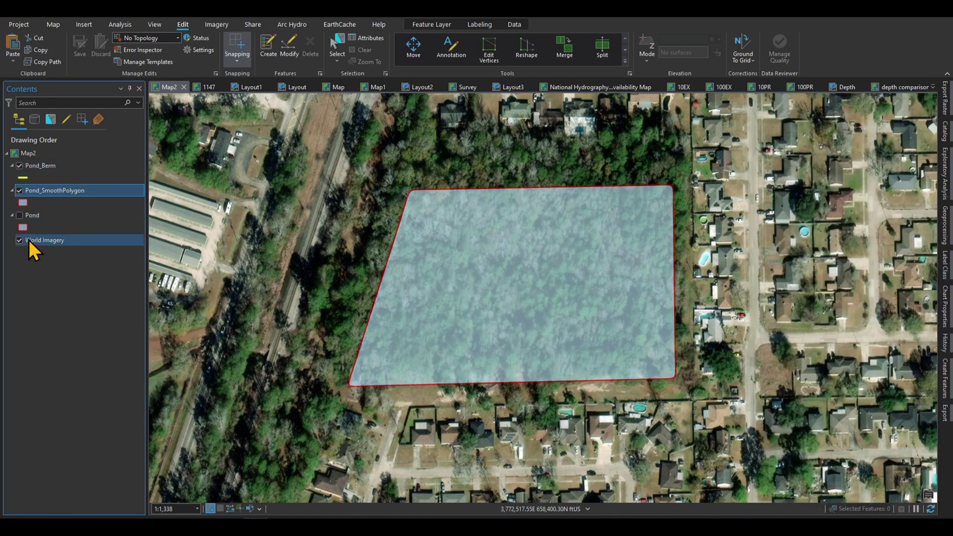
scroll(675, 201, up, 5)
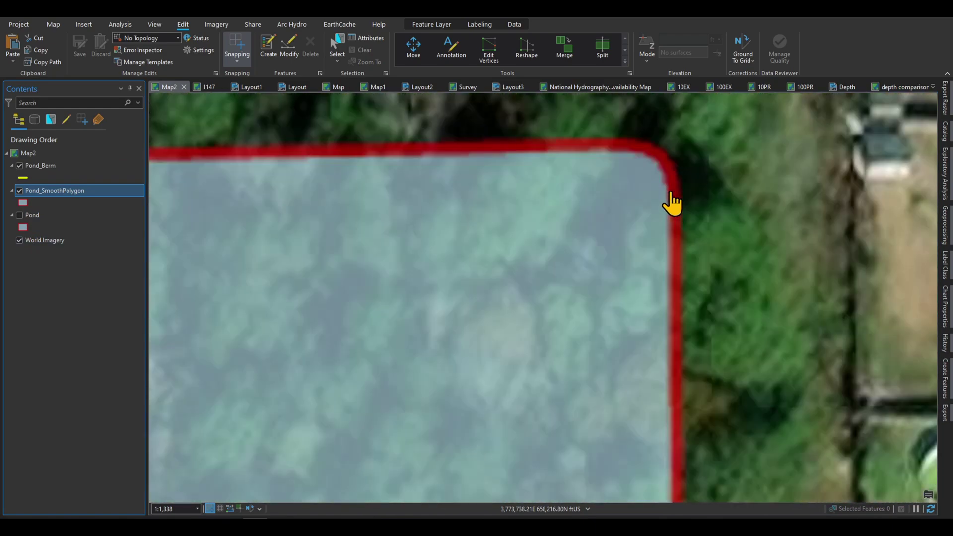
scroll(665, 179, down, 4)
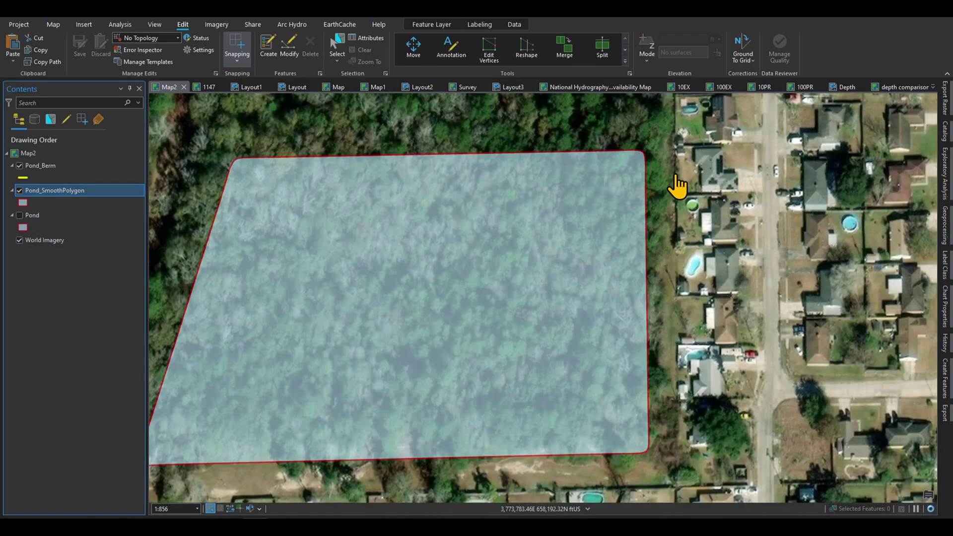
scroll(571, 153, down, 1)
scroll(314, 221, up, 2)
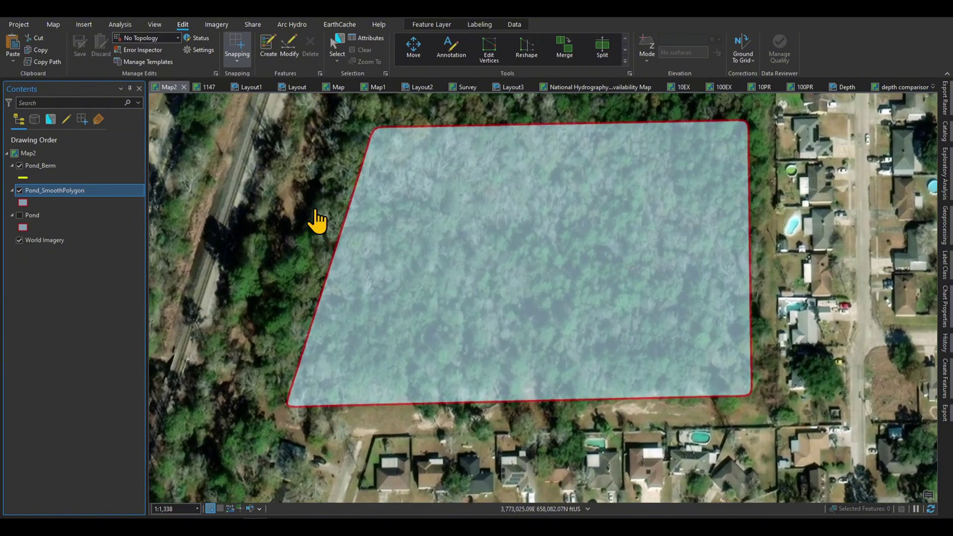
drag(600, 255, 574, 281)
scroll(574, 281, down, 1)
scroll(574, 278, down, 1)
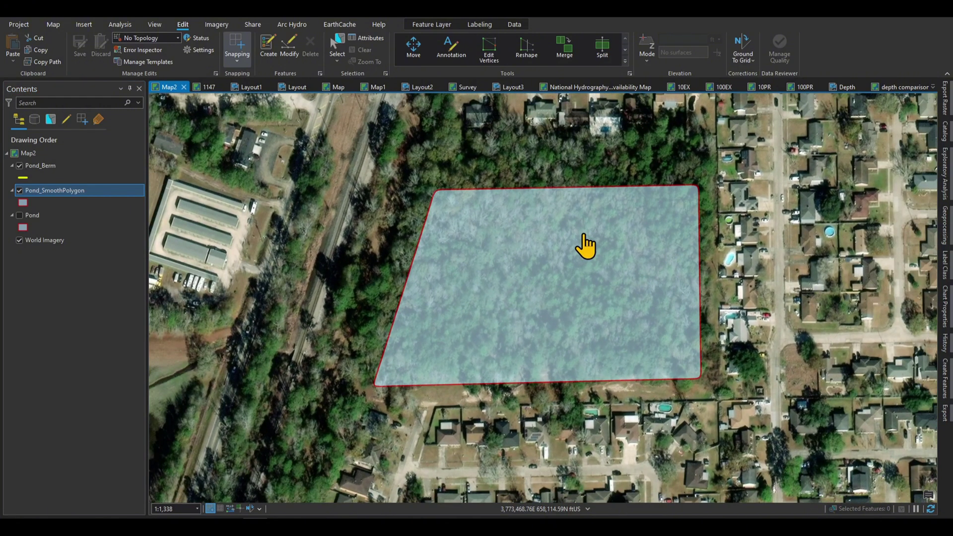
scroll(576, 273, up, 1)
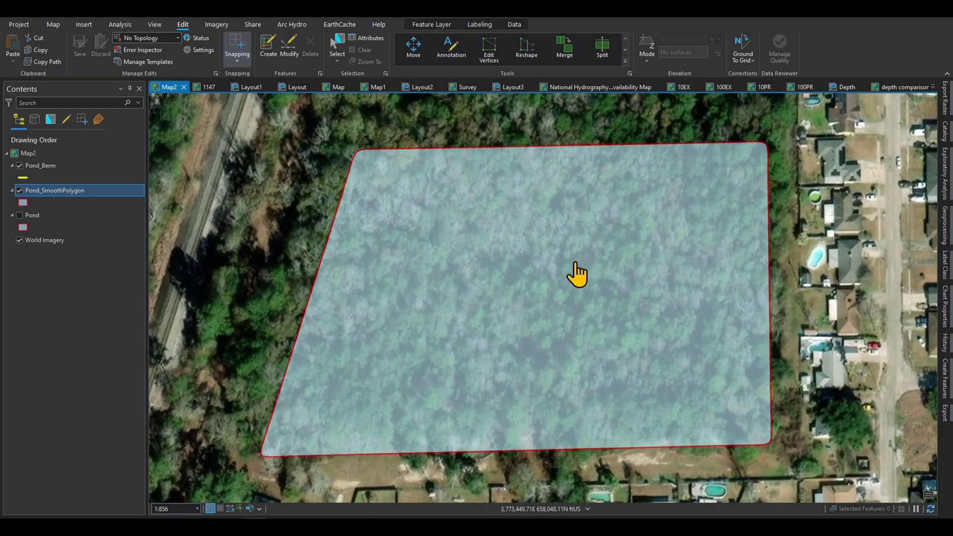
scroll(576, 274, down, 1)
drag(553, 323, 540, 290)
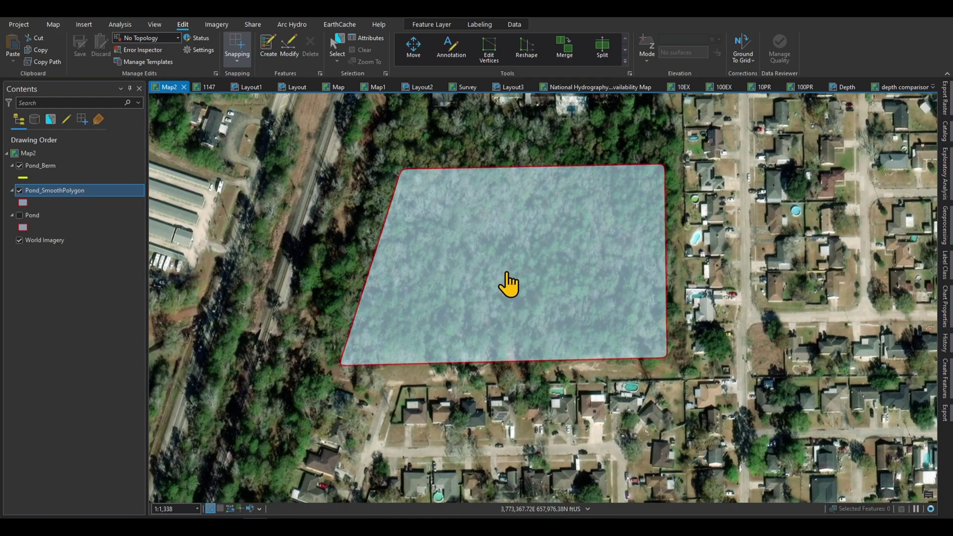
drag(478, 245, 465, 261)
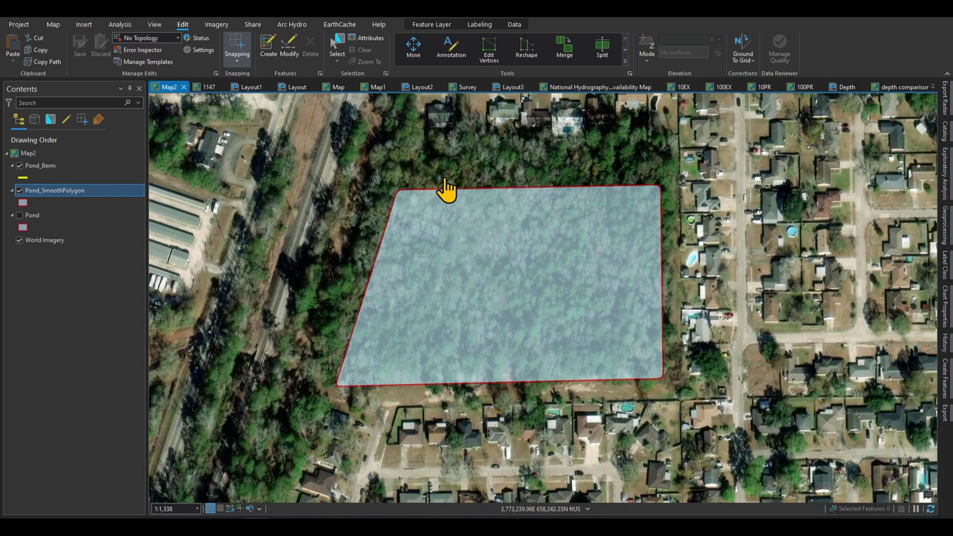
- Start a Pond_Berm line midway along the north edge of Pond_SmoothPolygon and trace it east to the start of the northeast corner
click(272, 43)
click(785, 170)
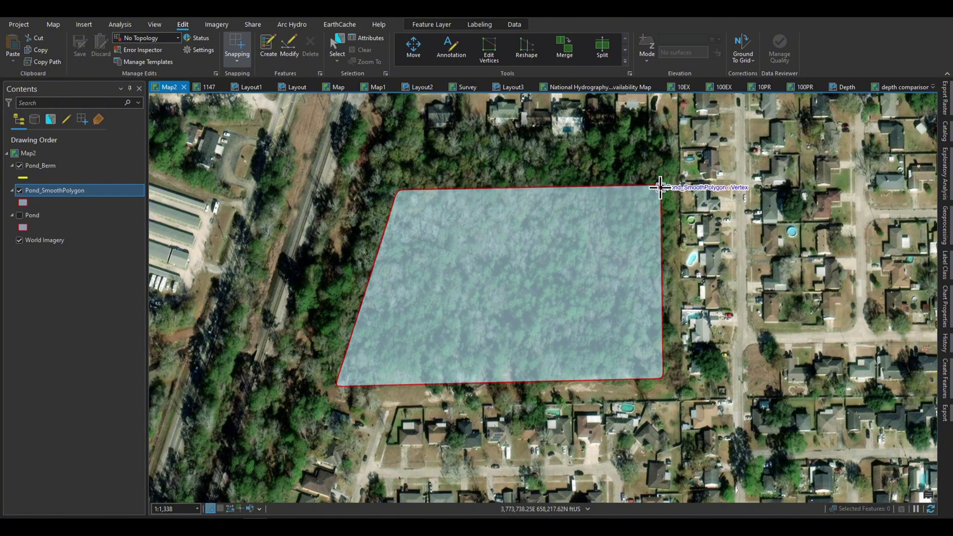
click(555, 187)
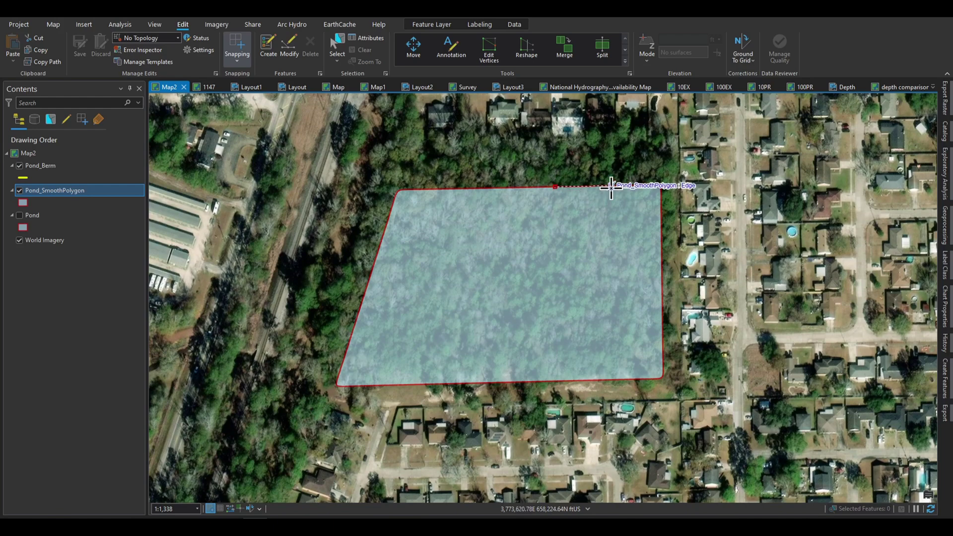
click(614, 188)
scroll(642, 179, up, 3)
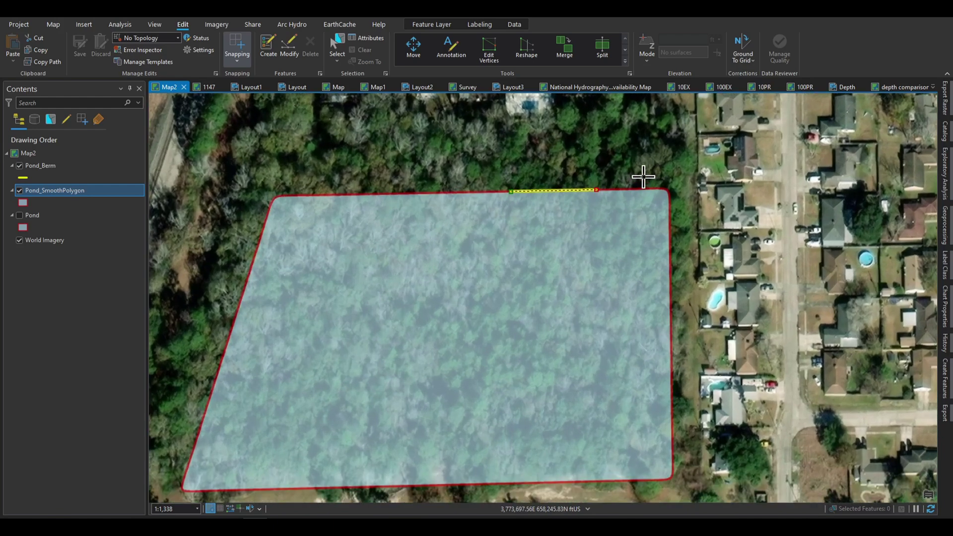
click(621, 207)
scroll(690, 199, up, 2)
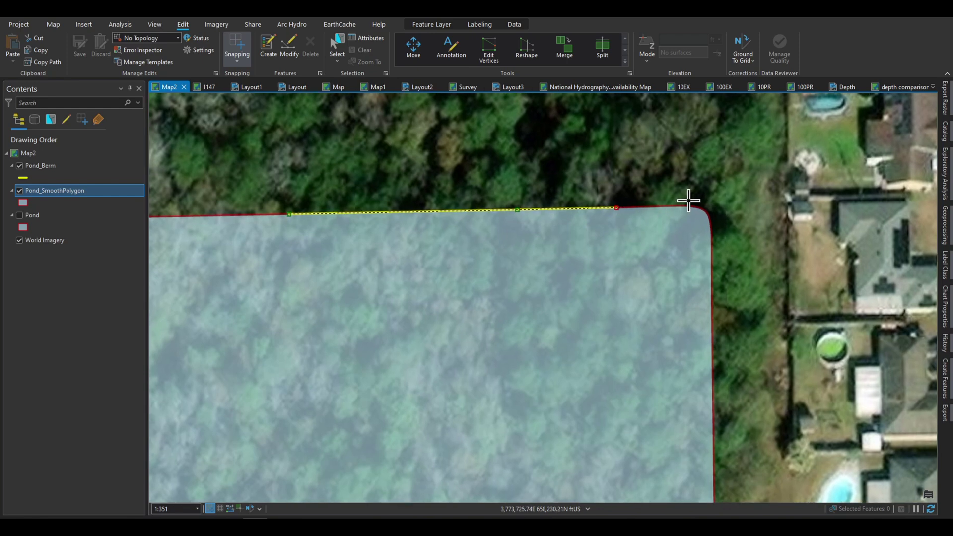
scroll(664, 209, up, 2)
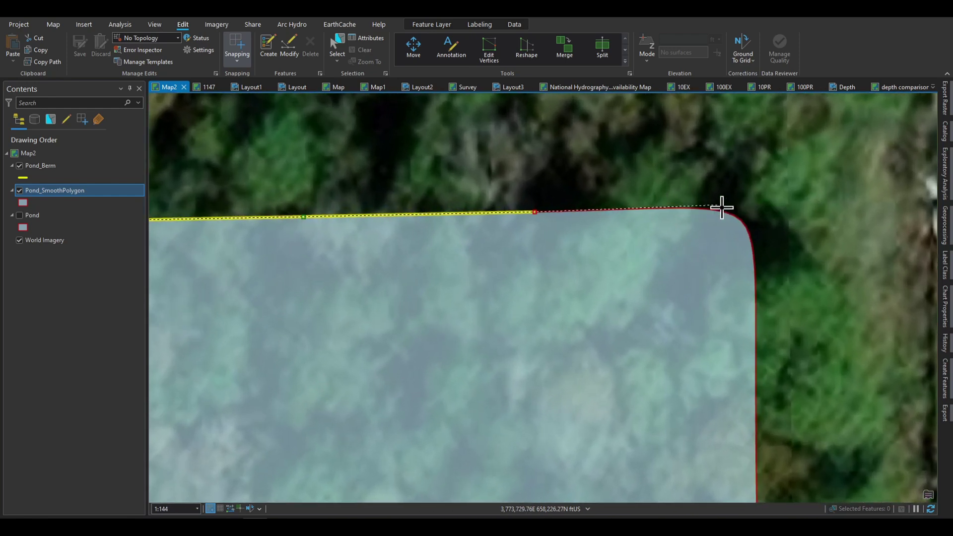
click(647, 209)
click(683, 208)
- Trace the Pond_Berm line around the rounded northeast corner with closely spaced vertices snapped to the Pond_SmoothPolygon edge
scroll(728, 207, up, 2)
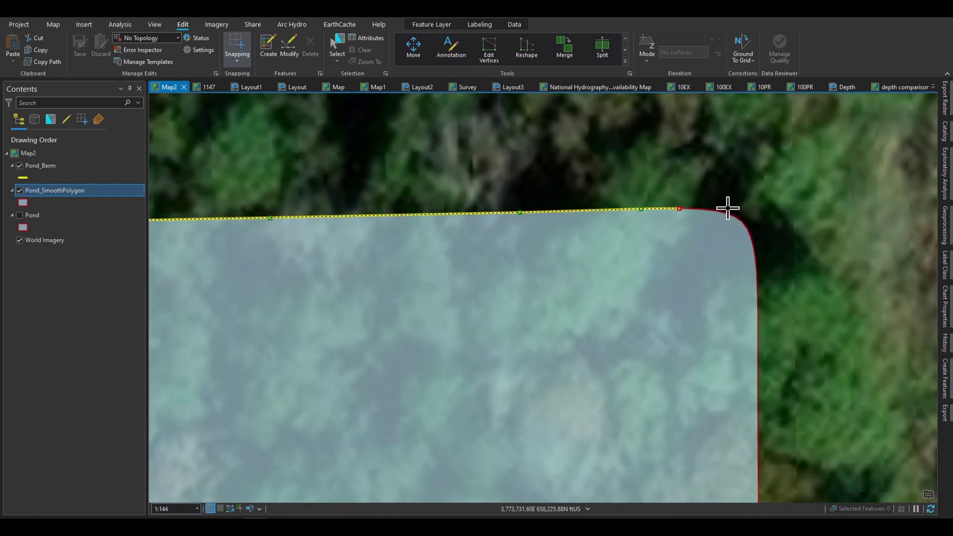
scroll(728, 207, up, 2)
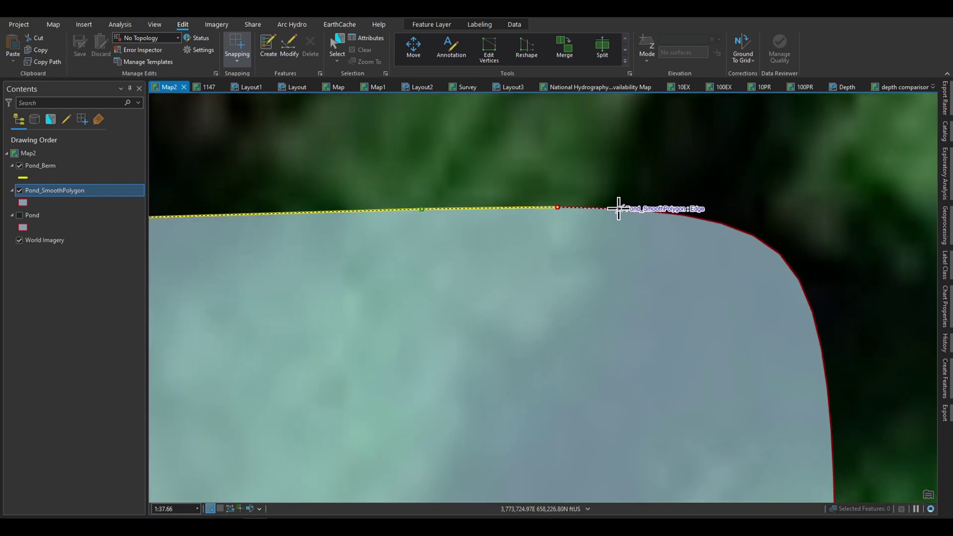
click(608, 208)
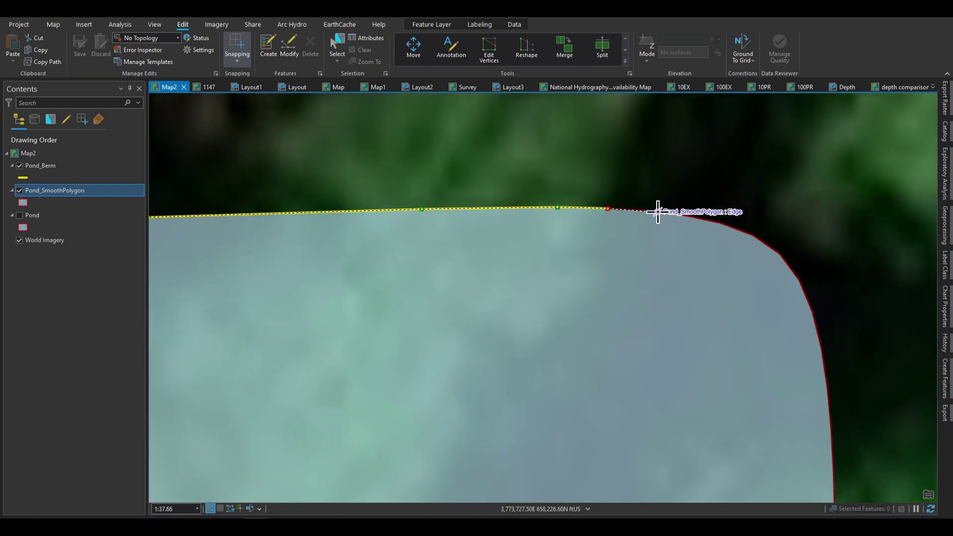
click(655, 211)
click(693, 217)
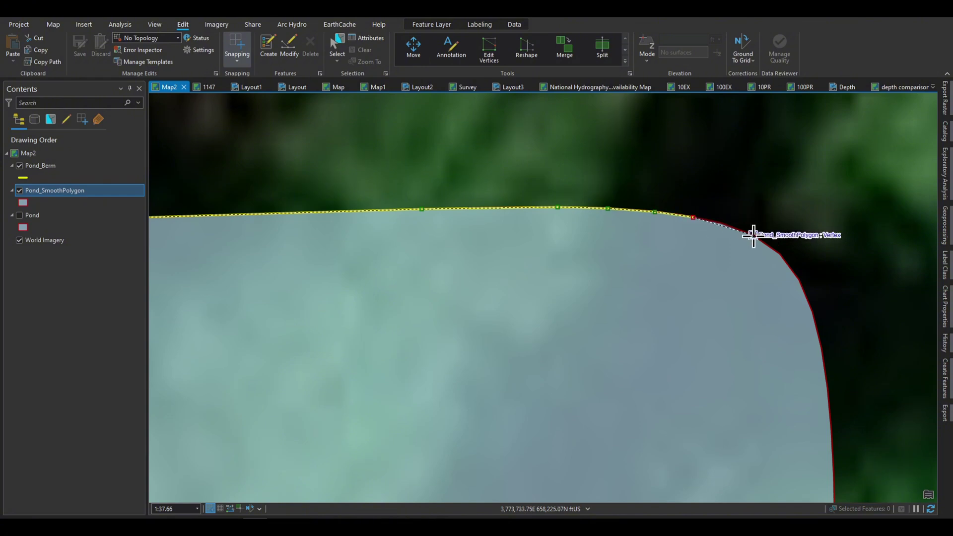
click(727, 225)
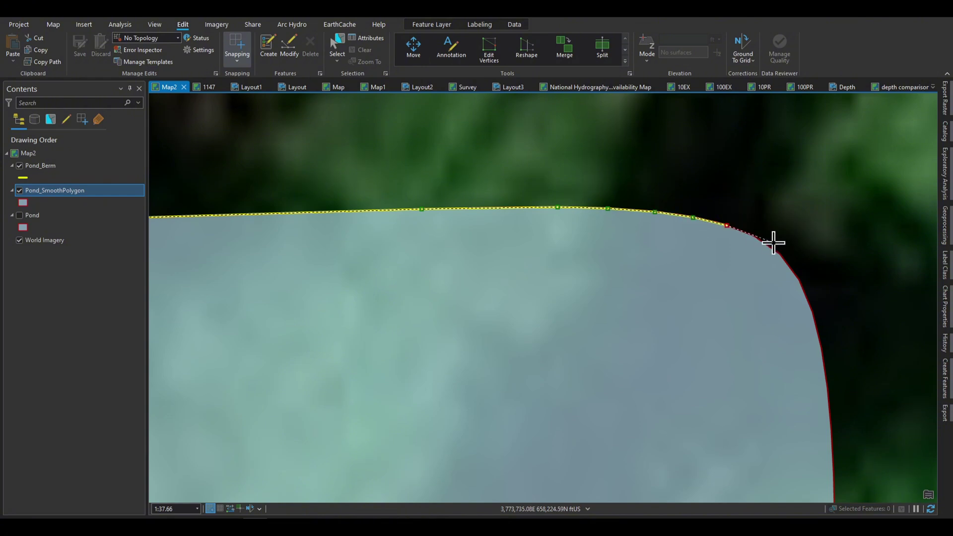
click(761, 241)
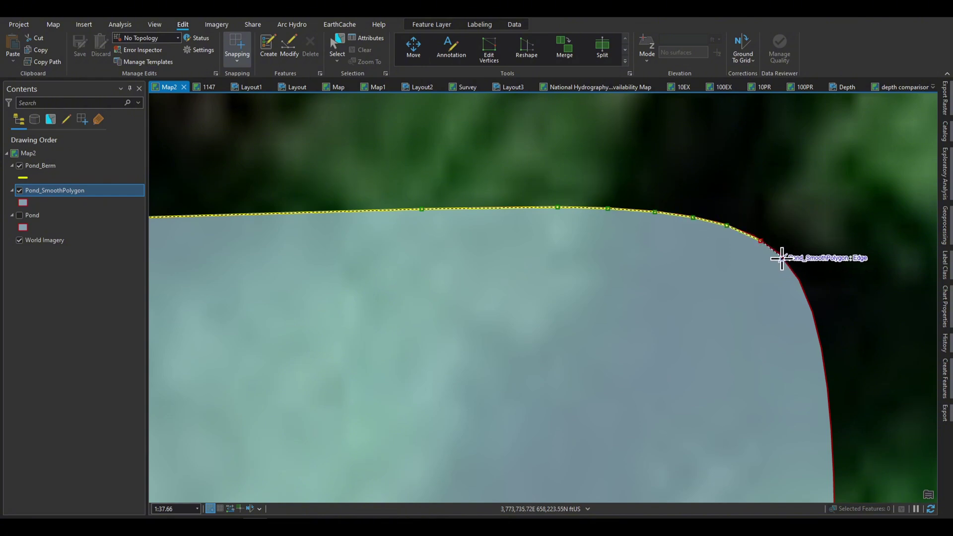
click(780, 254)
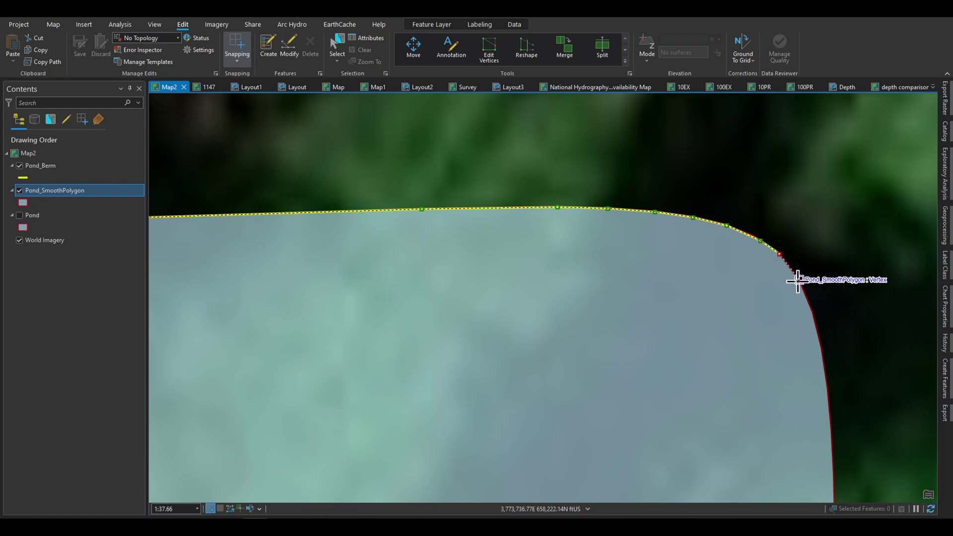
click(797, 280)
click(812, 312)
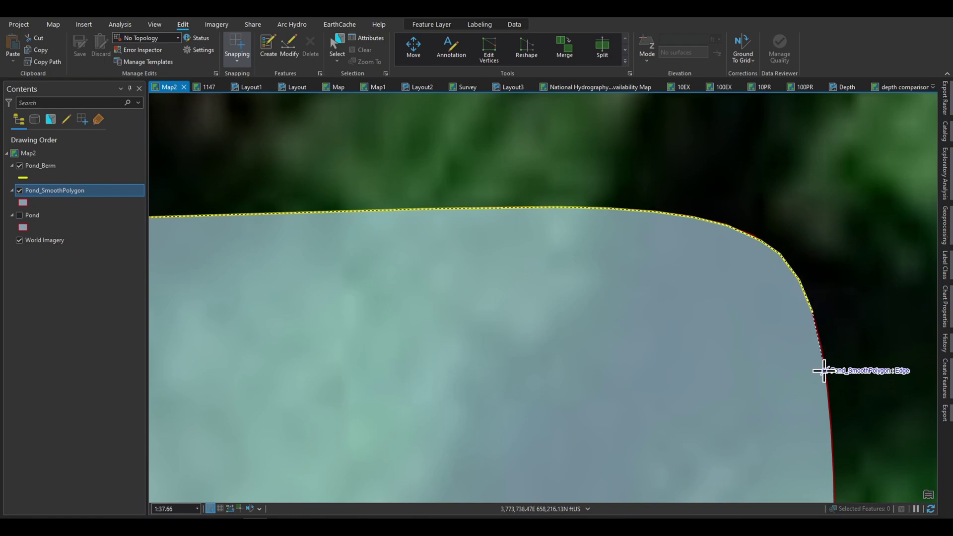
click(829, 432)
- Continue the Pond_Berm line south along the east edge of Pond_SmoothPolygon to just above the southeast corner
scroll(564, 244, down, 5)
scroll(610, 332, up, 3)
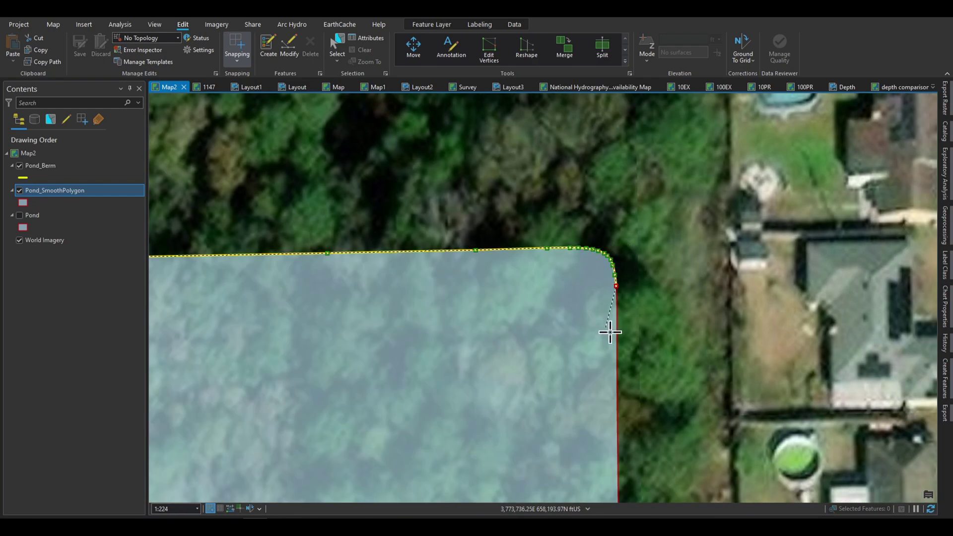
click(617, 374)
scroll(591, 313, down, 5)
scroll(578, 377, up, 3)
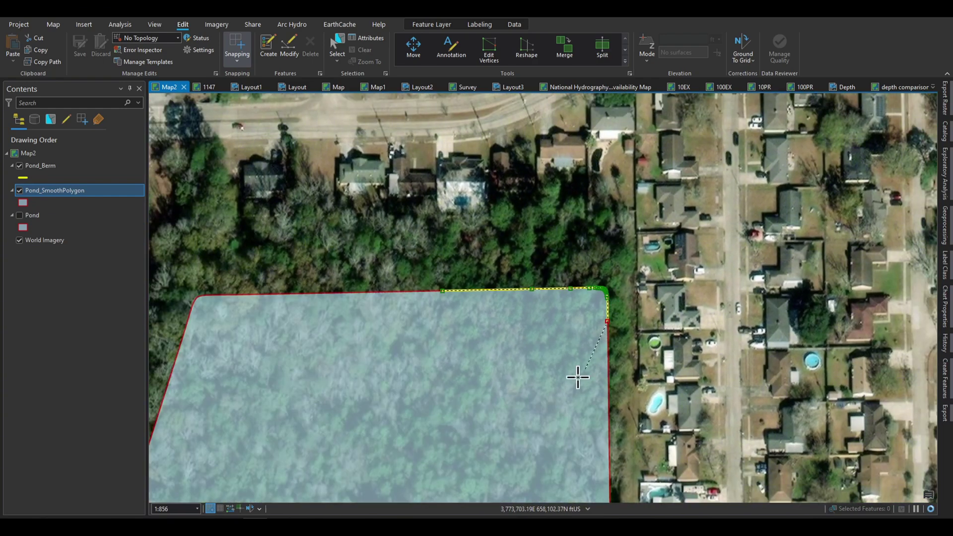
scroll(578, 377, down, 5)
scroll(604, 351, up, 4)
click(628, 423)
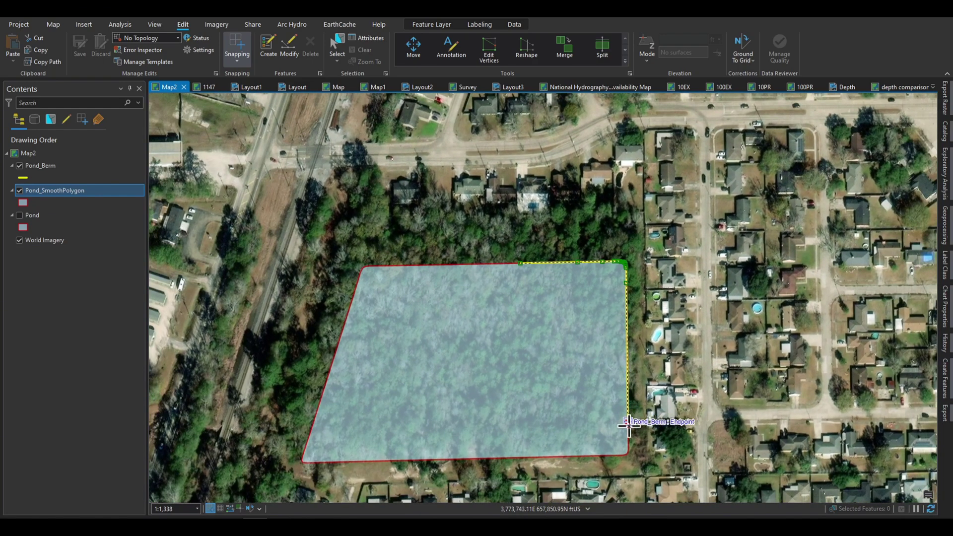
- Trace the Pond_Berm line around the southeast corner of Pond_SmoothPolygon, placing snapped vertices along the curve
scroll(629, 423, down, 5)
scroll(640, 322, up, 5)
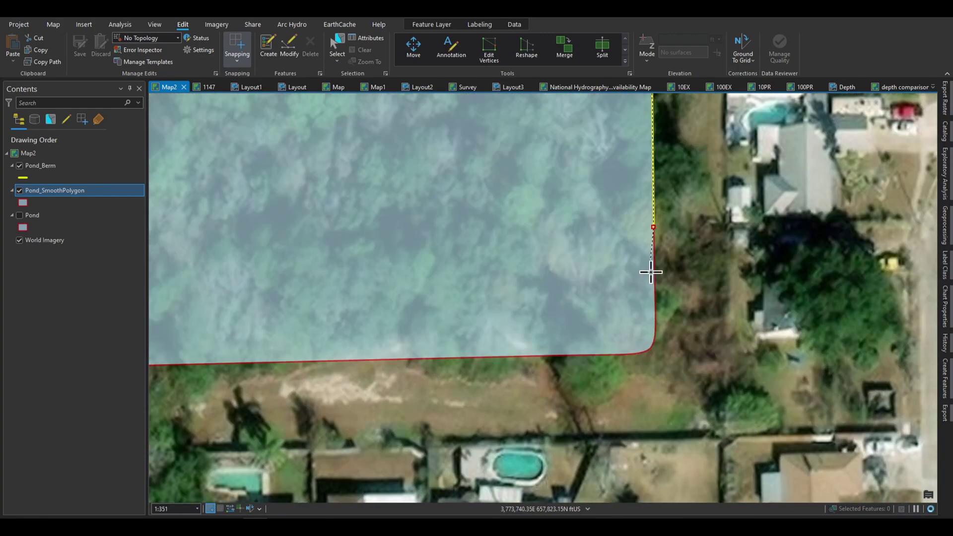
click(654, 272)
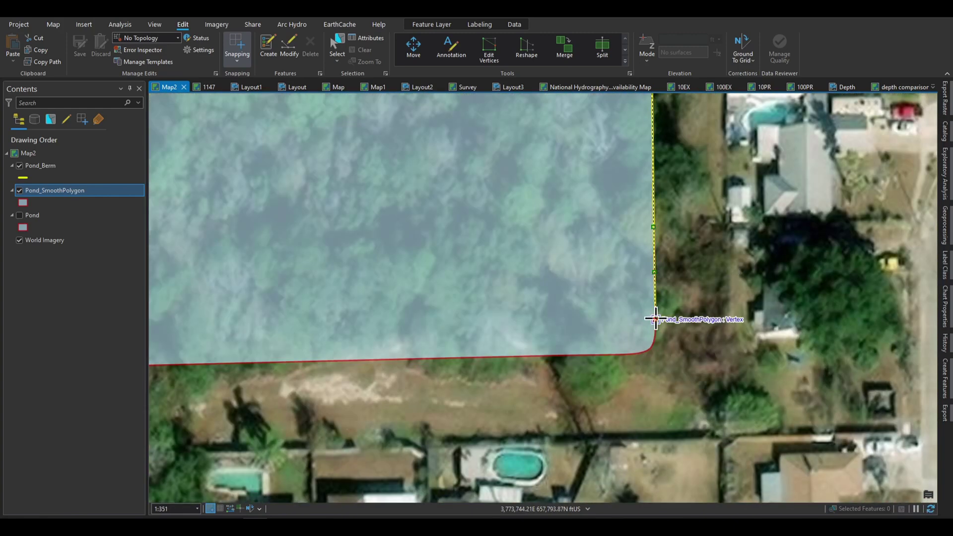
click(655, 319)
click(655, 337)
click(651, 345)
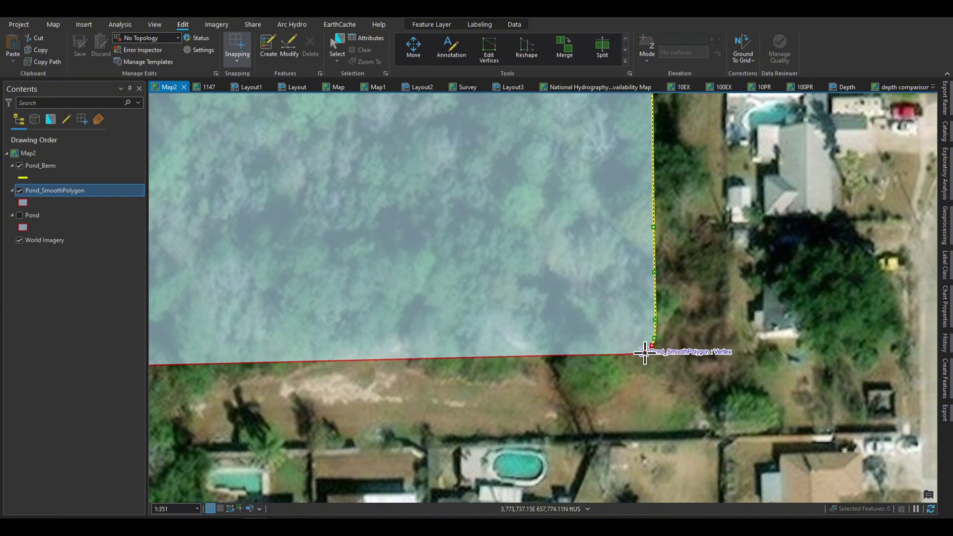
click(646, 351)
click(624, 354)
click(607, 354)
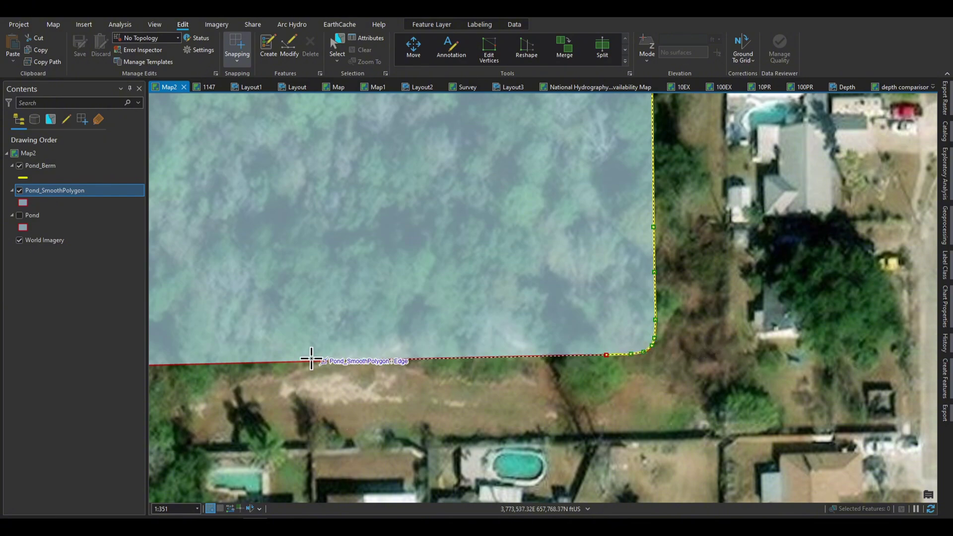
- Continue the Pond_Berm line west along the south edge of Pond_SmoothPolygon to near the southwest corner
click(307, 360)
scroll(383, 308, down, 6)
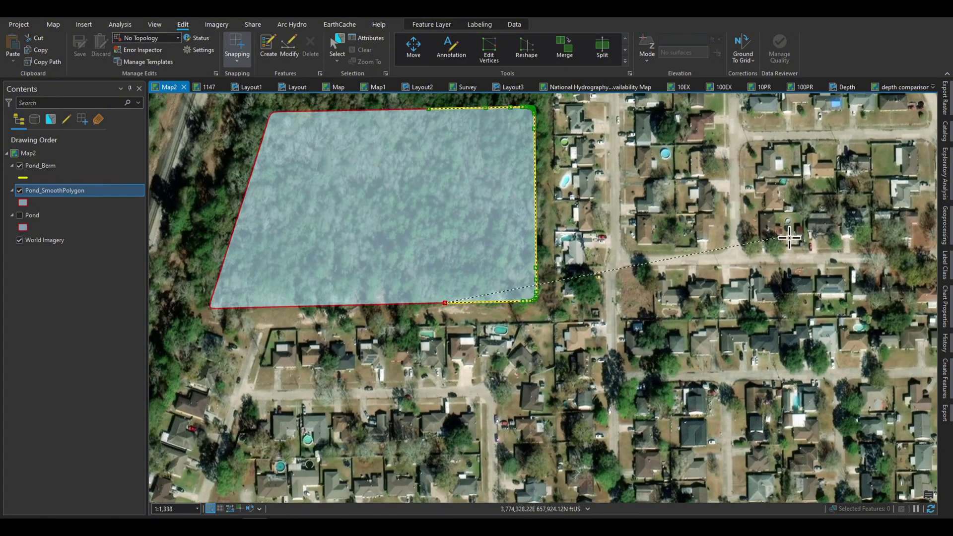
scroll(553, 219, up, 3)
scroll(619, 298, down, 2)
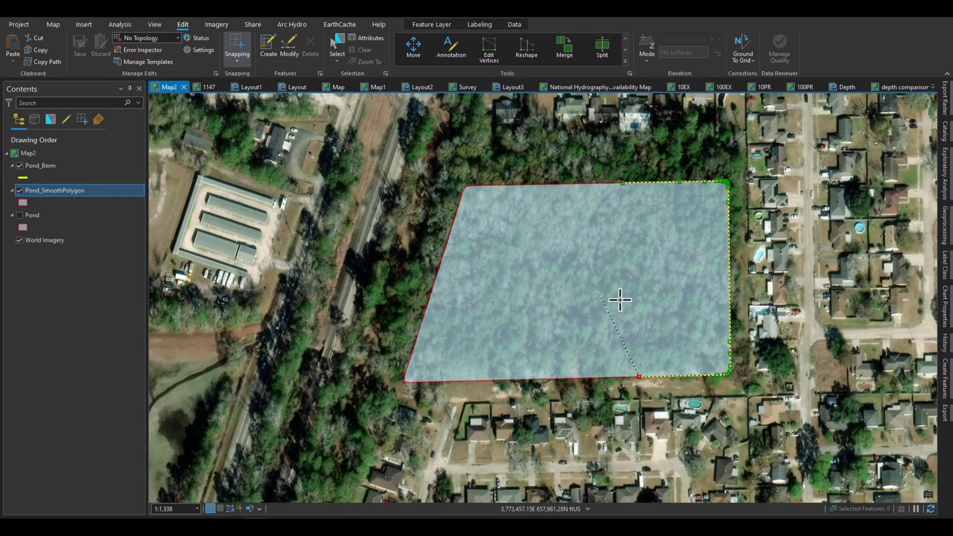
scroll(641, 308, up, 3)
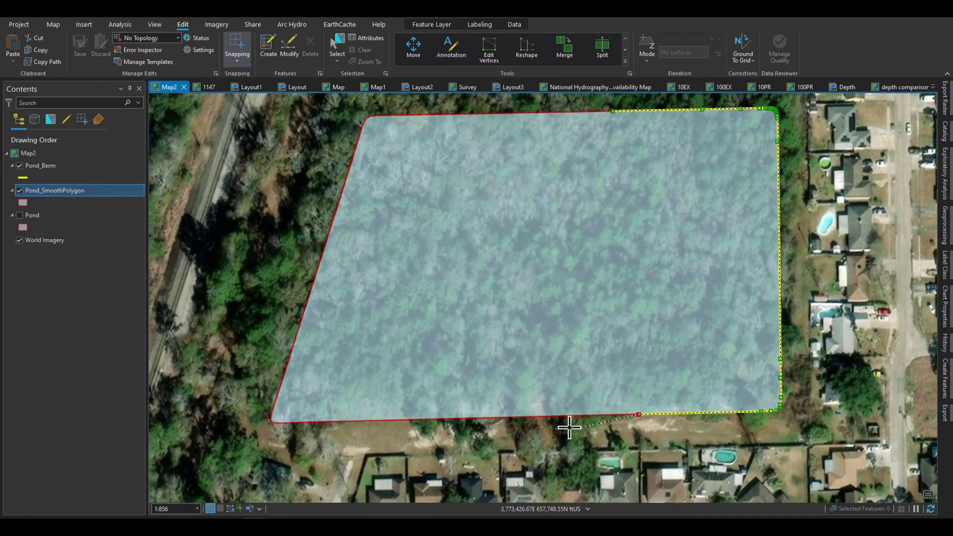
click(298, 423)
- Trace the Pond_Berm line around the rounded southwest corner with vertices snapped to the Pond_SmoothPolygon edge
scroll(276, 419, up, 4)
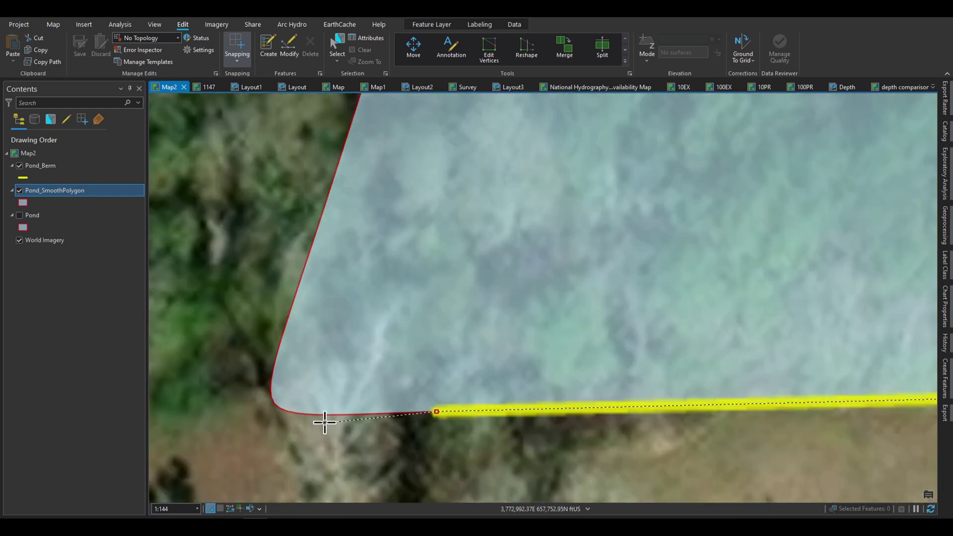
click(278, 348)
scroll(291, 297, up, 1)
scroll(330, 428, down, 1)
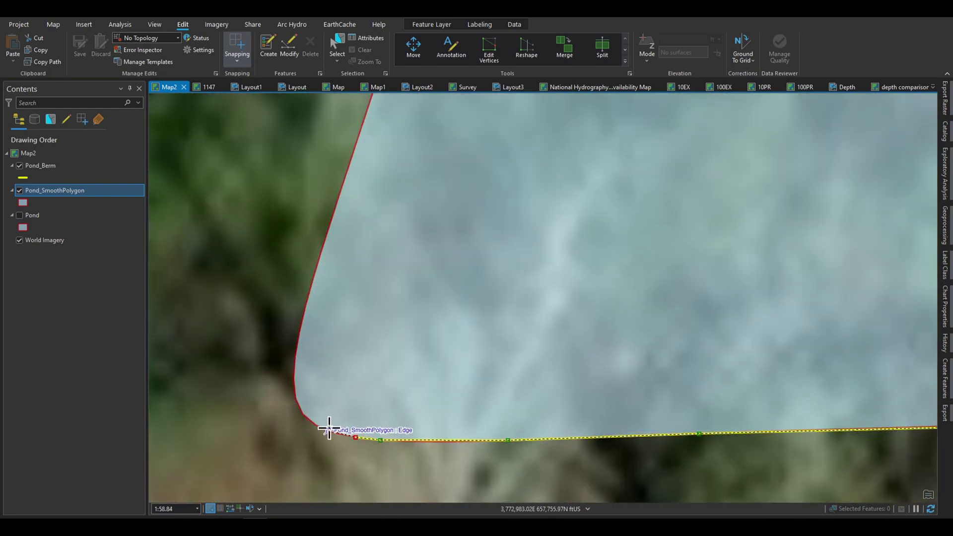
- Continue the Pond_Berm line north along the west edge of Pond_SmoothPolygon and around the northwest corner
scroll(321, 258, down, 5)
scroll(304, 330, up, 5)
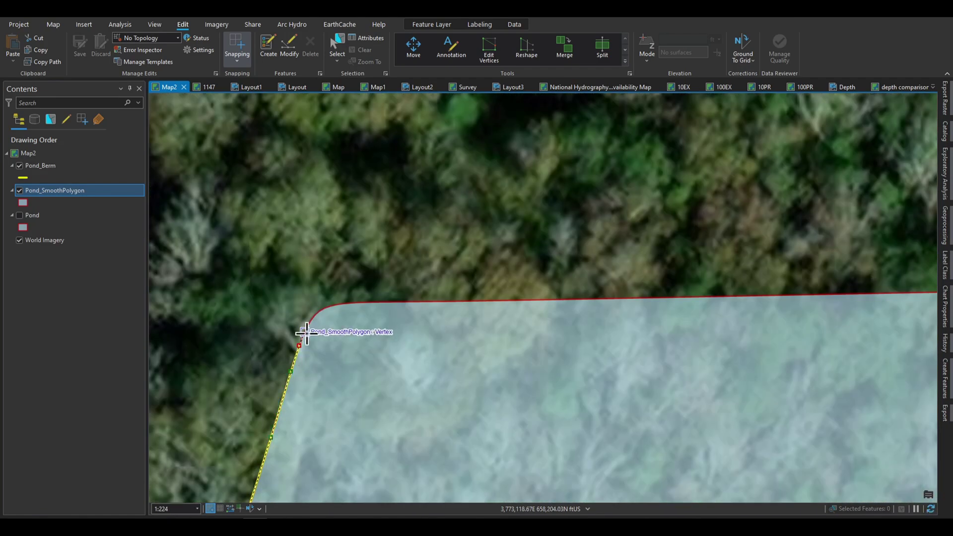
scroll(319, 314, up, 2)
click(447, 271)
- Finish the berm line on the north edge short of its starting point, and draw a second Pond_Berm line across the remaining gap
scroll(470, 270, down, 6)
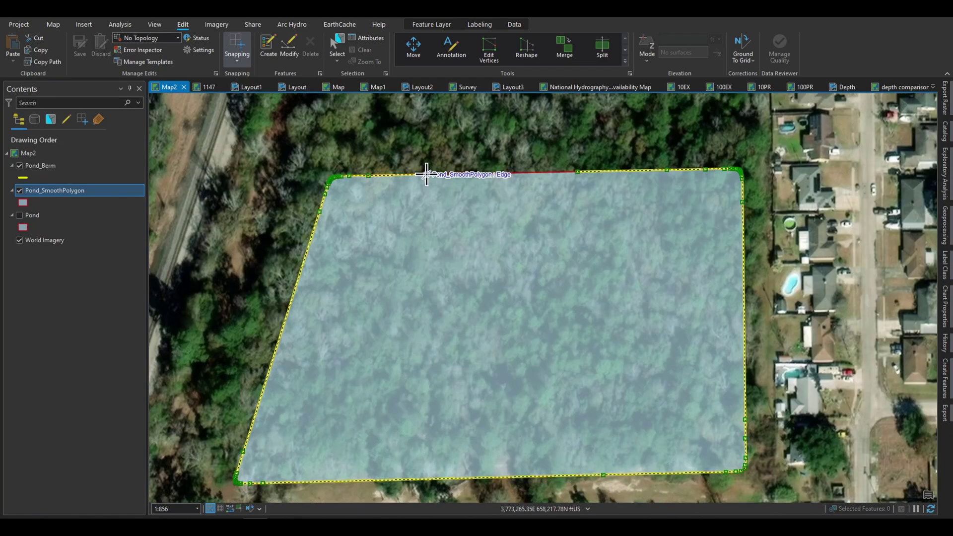
click(426, 175)
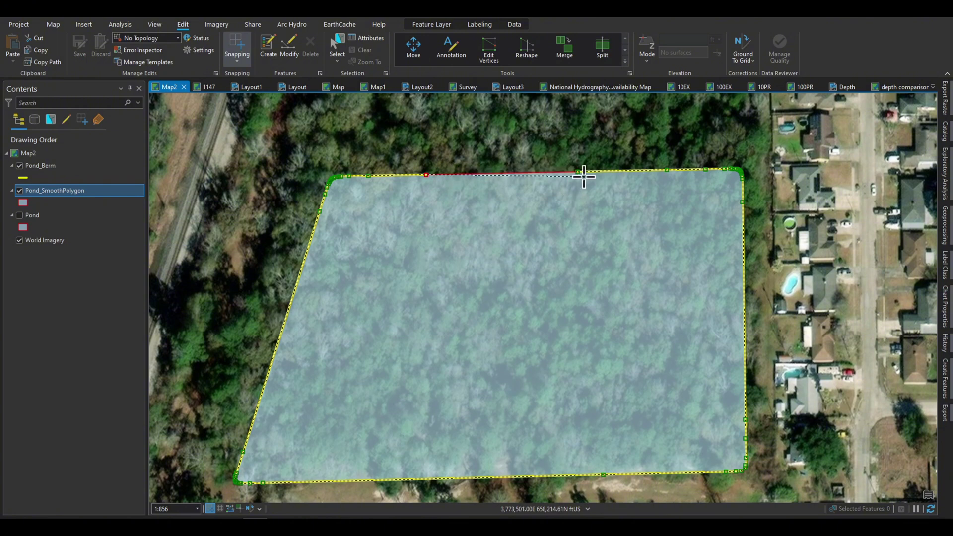
double_click(452, 174)
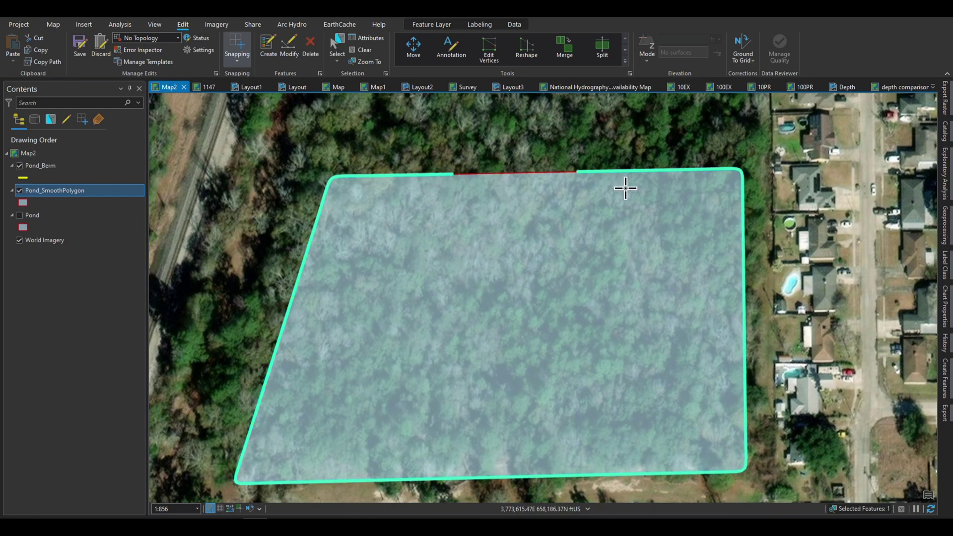
click(452, 174)
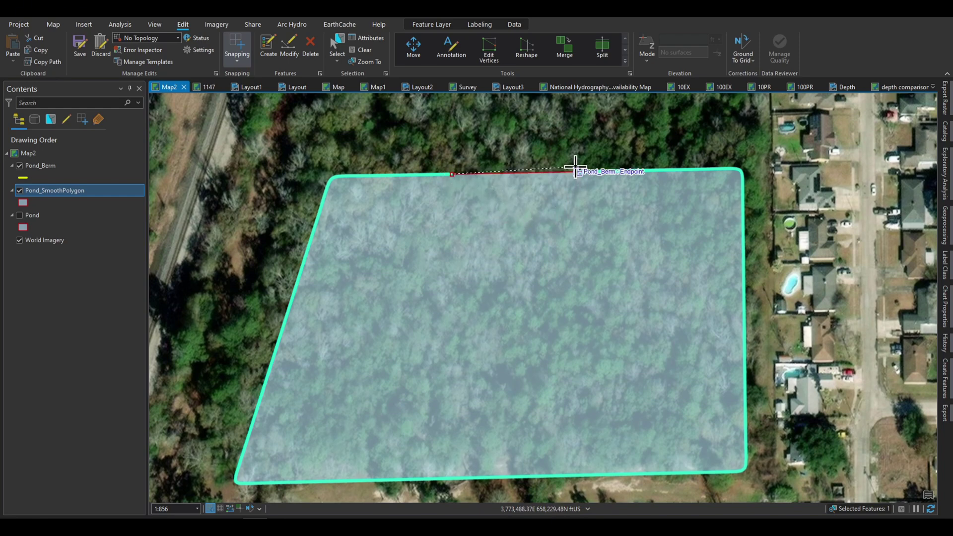
double_click(575, 171)
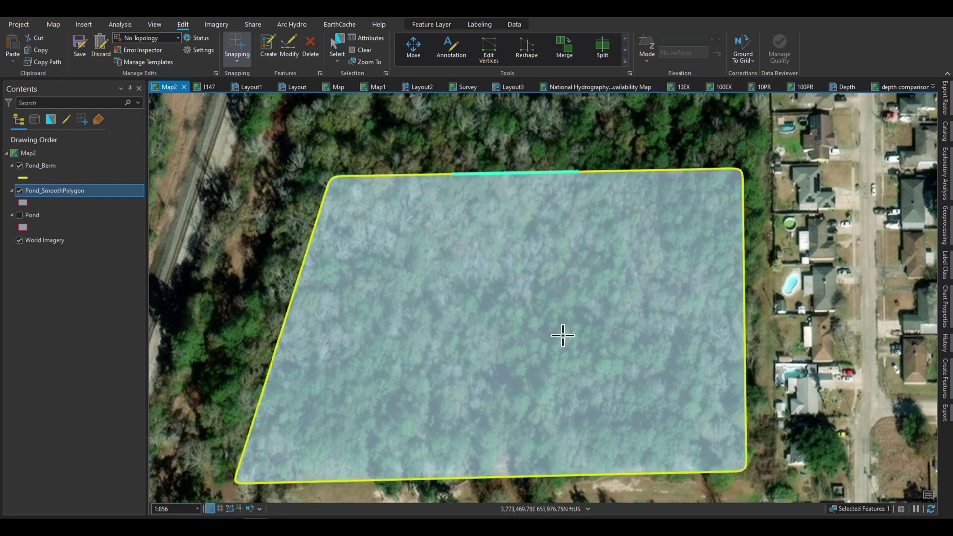
- Open the Pond_Berm attribute table and select the FID 0 record to identify its line on the map
right_click(54, 166)
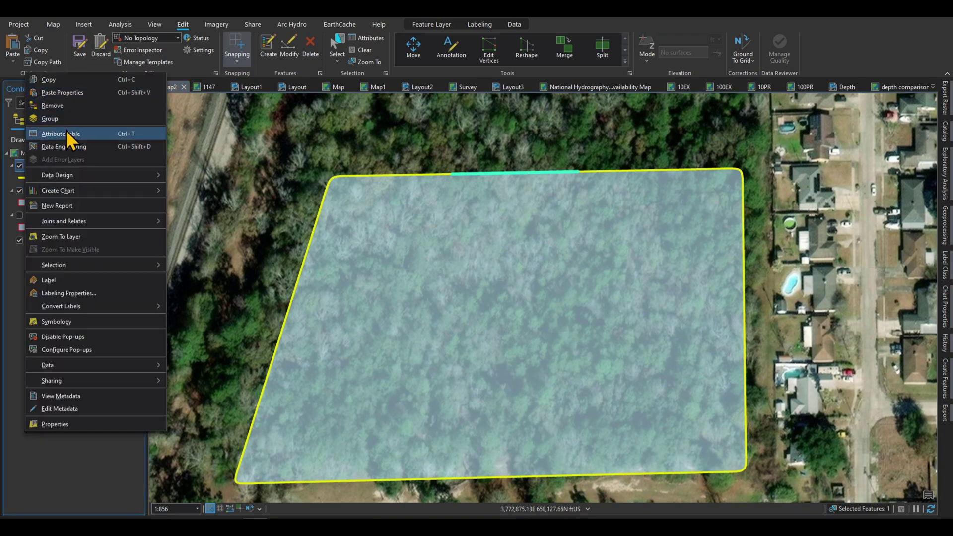
click(69, 133)
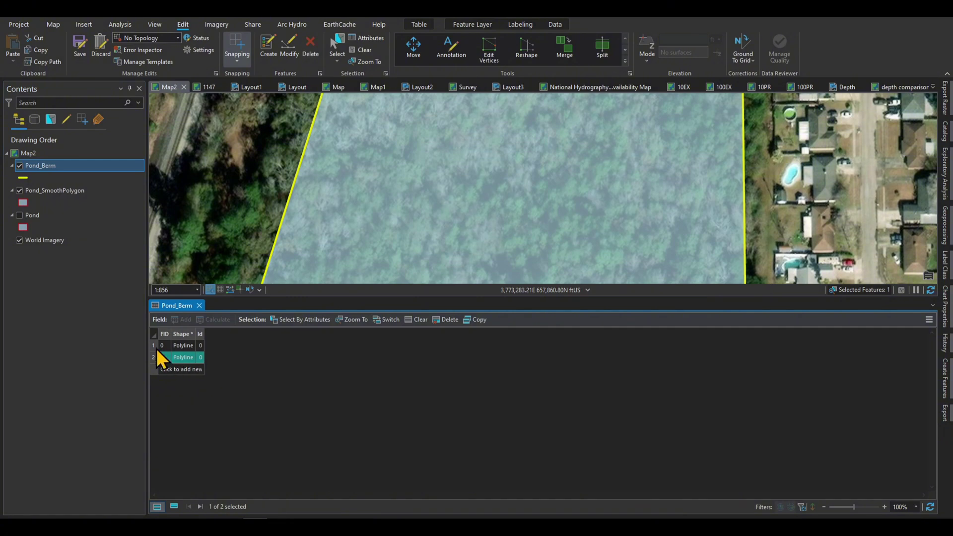
scroll(485, 181, down, 4)
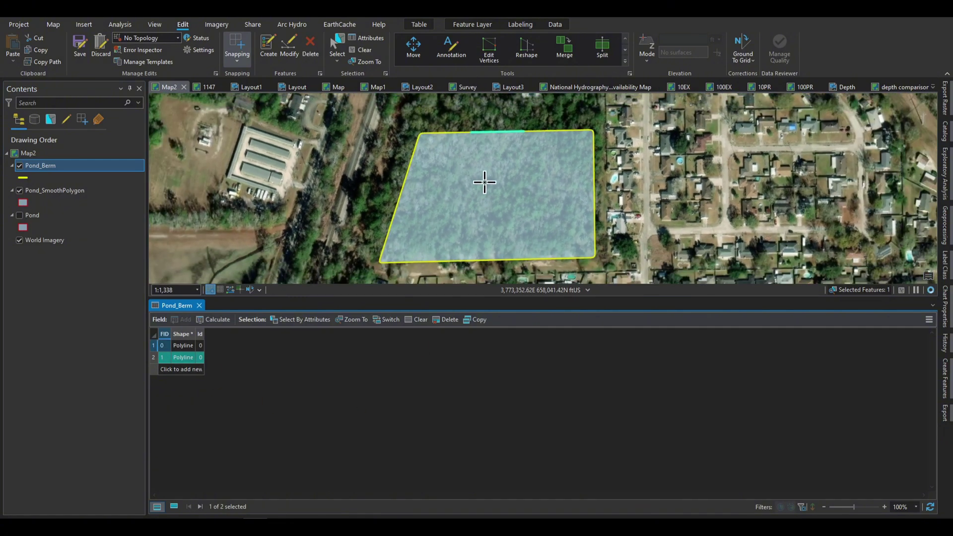
click(153, 345)
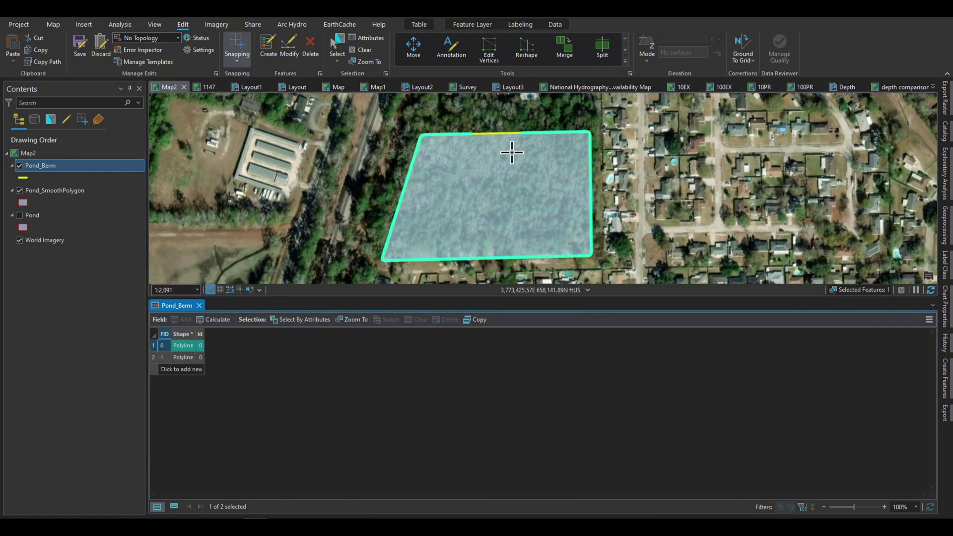
- Select the FID 1 record in the Pond_Berm attribute table to identify its line, and clear the selection
click(154, 357)
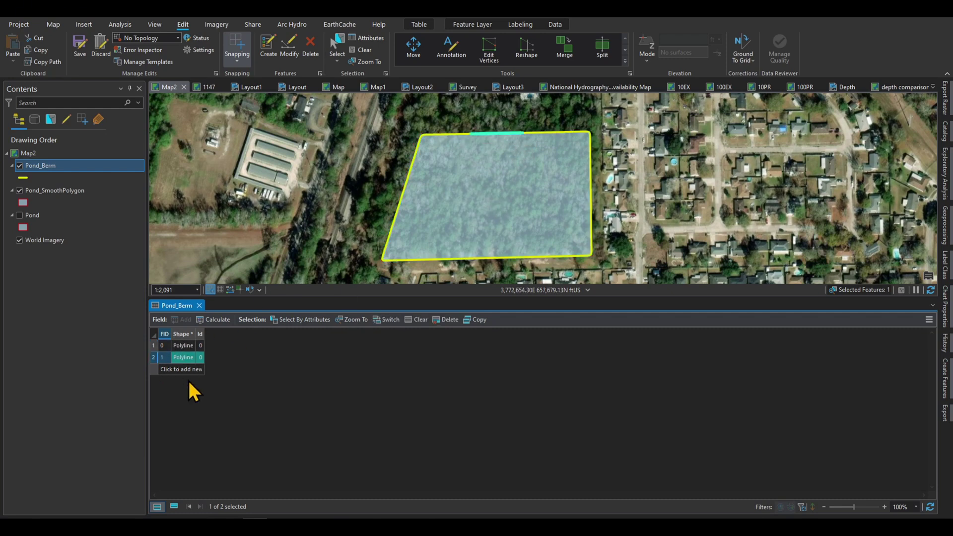
click(364, 50)
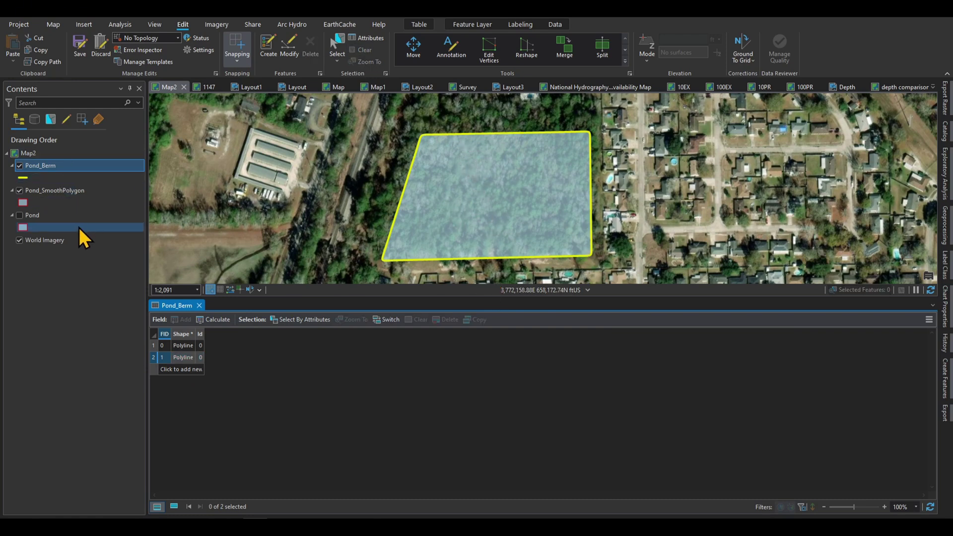
- Collapse the Pond layer's legend, save the Pond_Berm edits, and close the attribute table
click(12, 215)
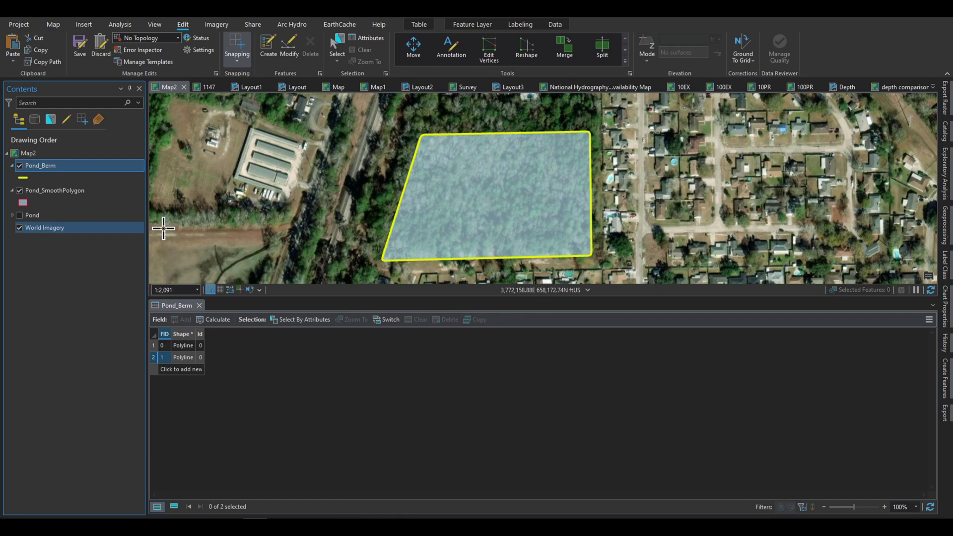
click(82, 50)
click(488, 279)
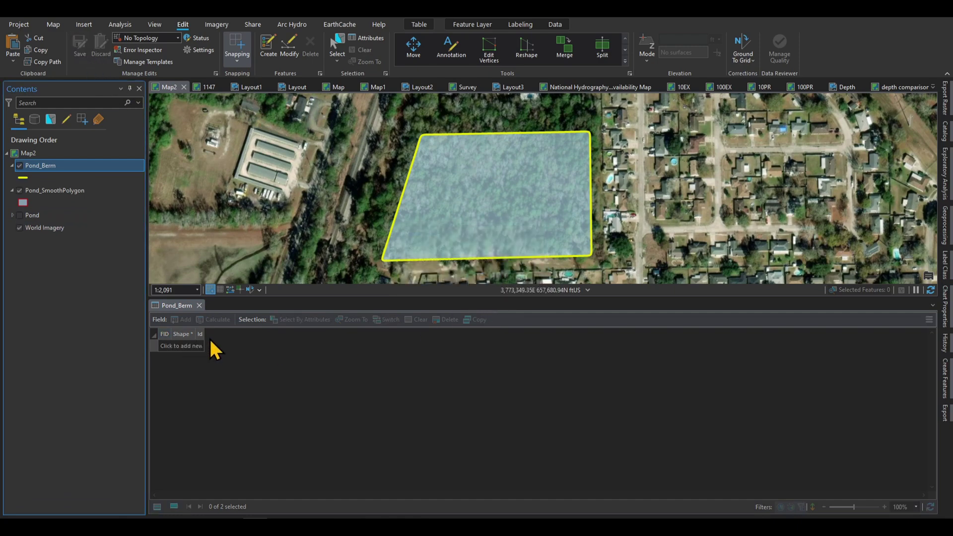
click(199, 305)
- Inspect the finished Pond_Berm outline around the pond and the layer's data export options
scroll(419, 300, up, 4)
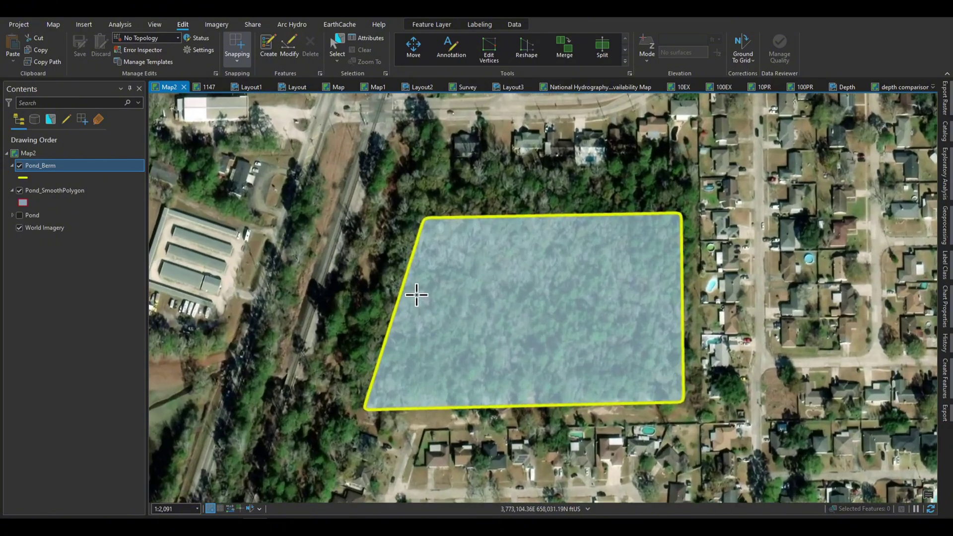
scroll(404, 293, down, 2)
scroll(710, 370, up, 2)
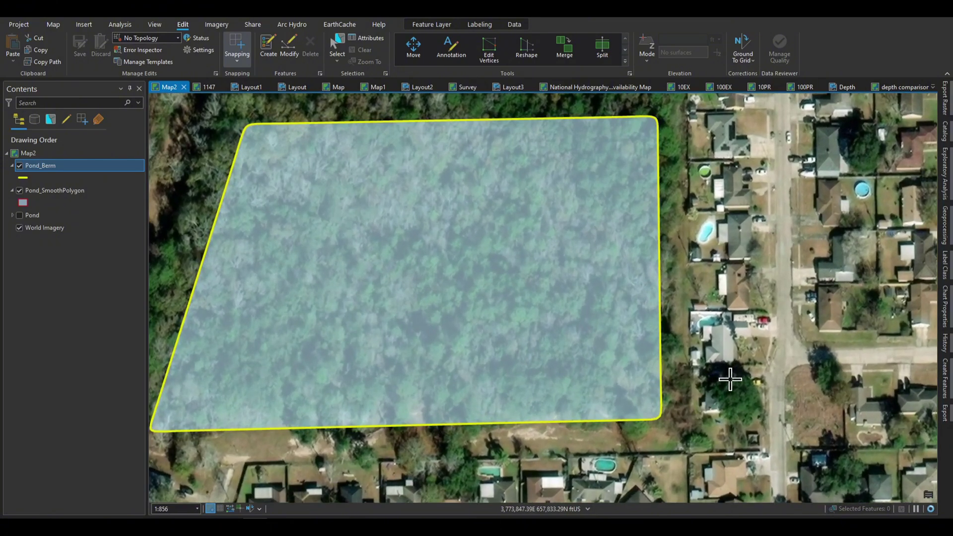
scroll(710, 370, down, 2)
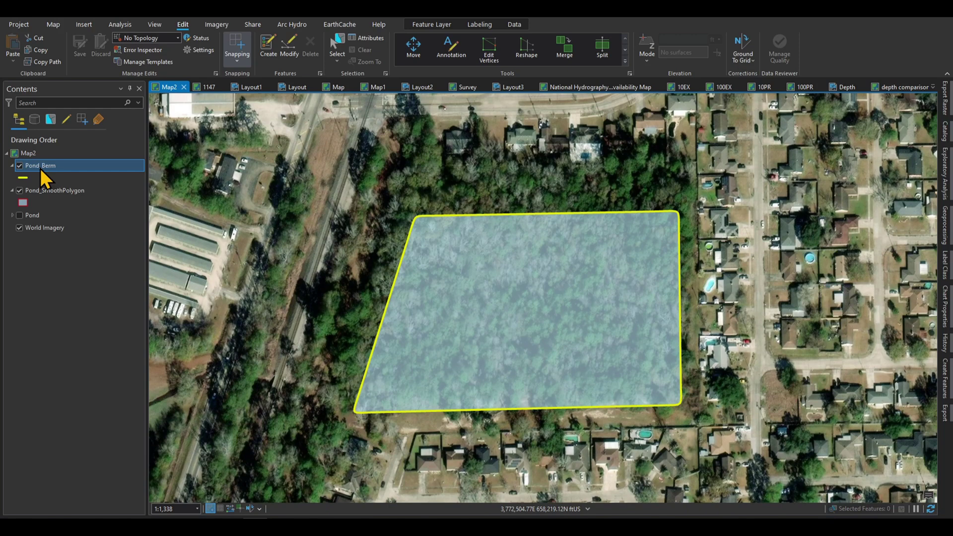
right_click(40, 168)
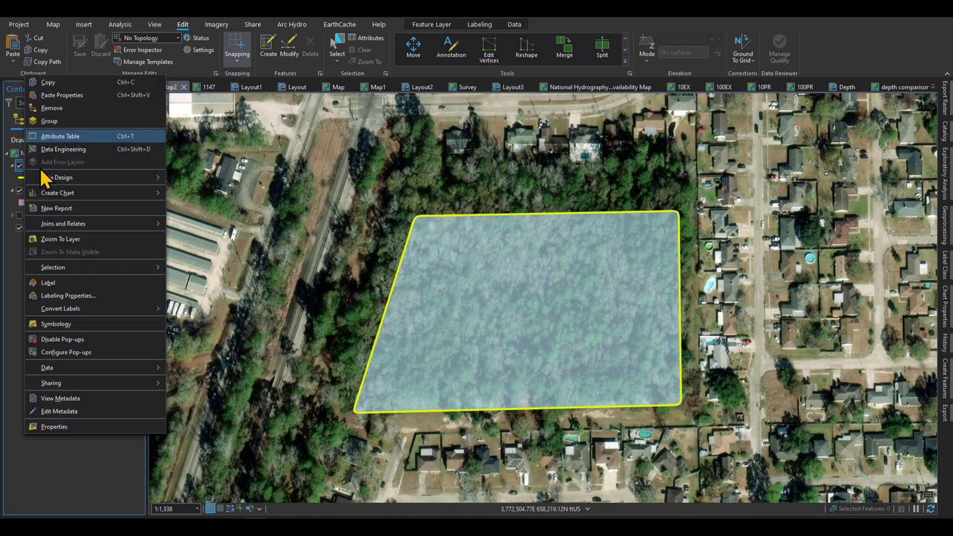
mouse_move(133, 368)
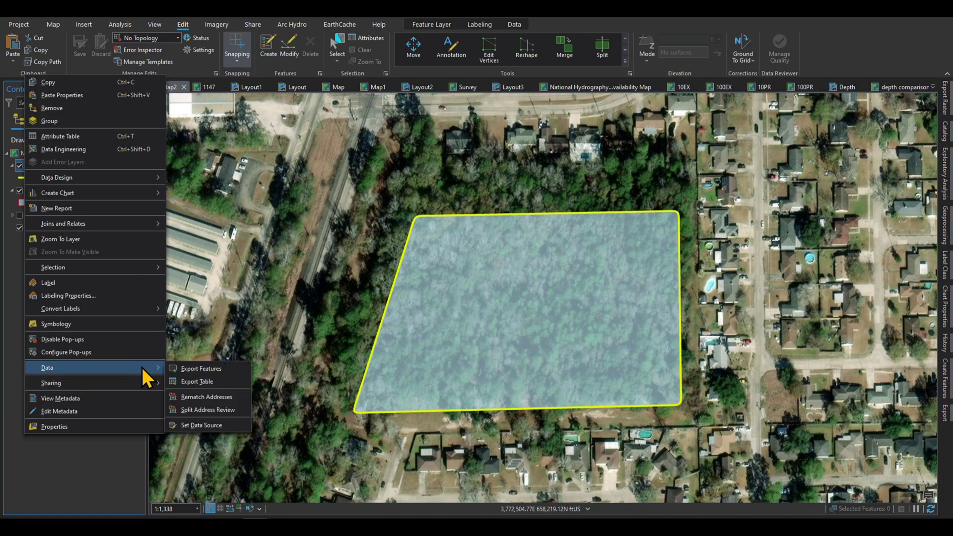
click(62, 497)
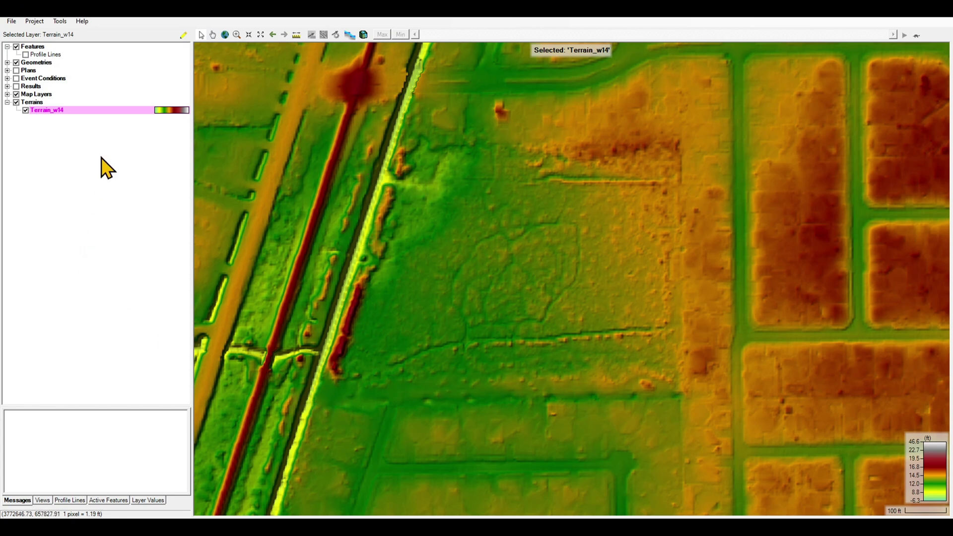
- Switch to RAS Mapper, add Pond_Berm.shp and Smooth_Pond.shp as existing feature layers, and hide both
right_click(33, 46)
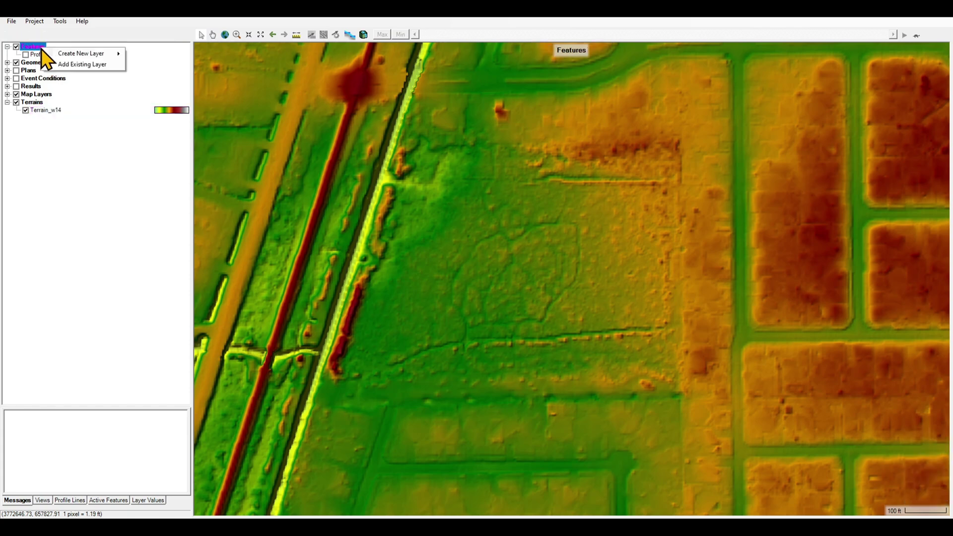
click(63, 65)
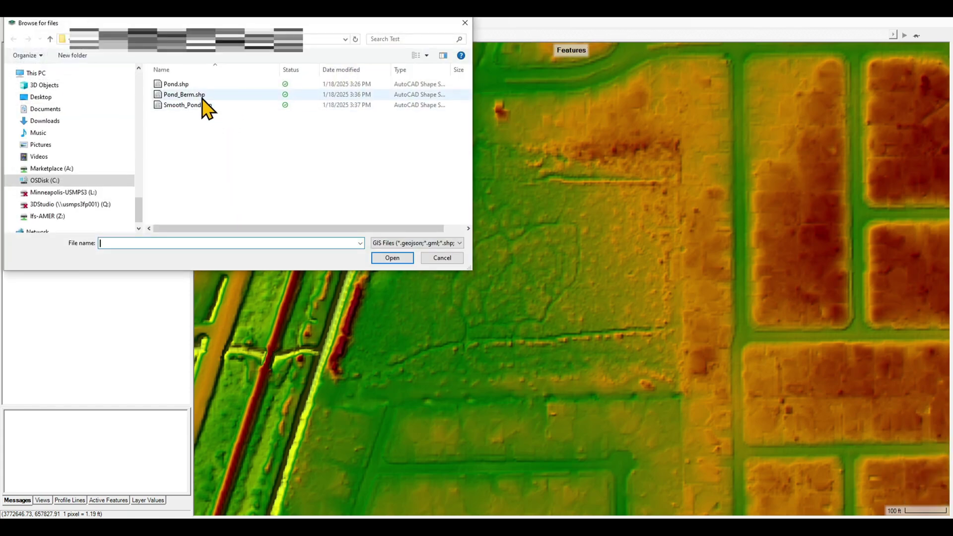
click(201, 95)
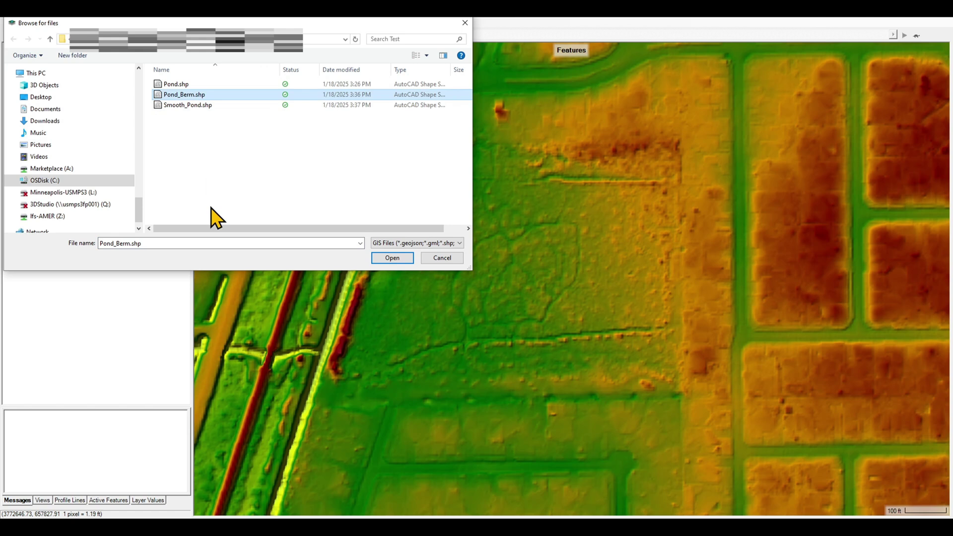
ctrl+click(198, 105)
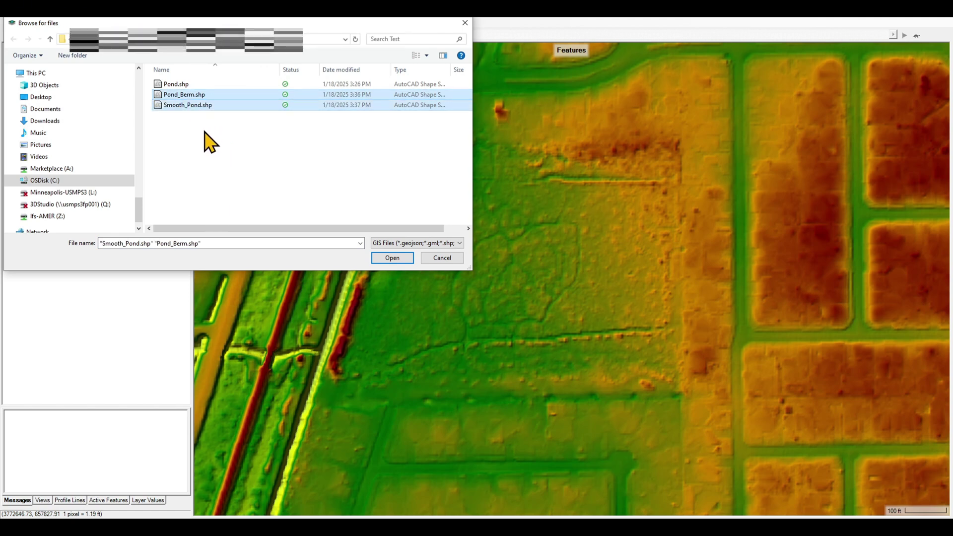
click(395, 256)
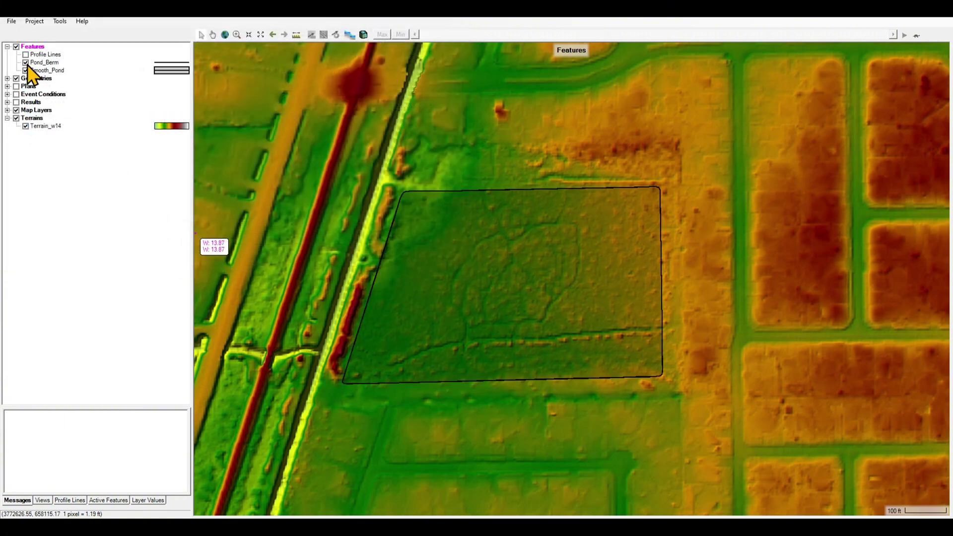
click(26, 63)
click(25, 70)
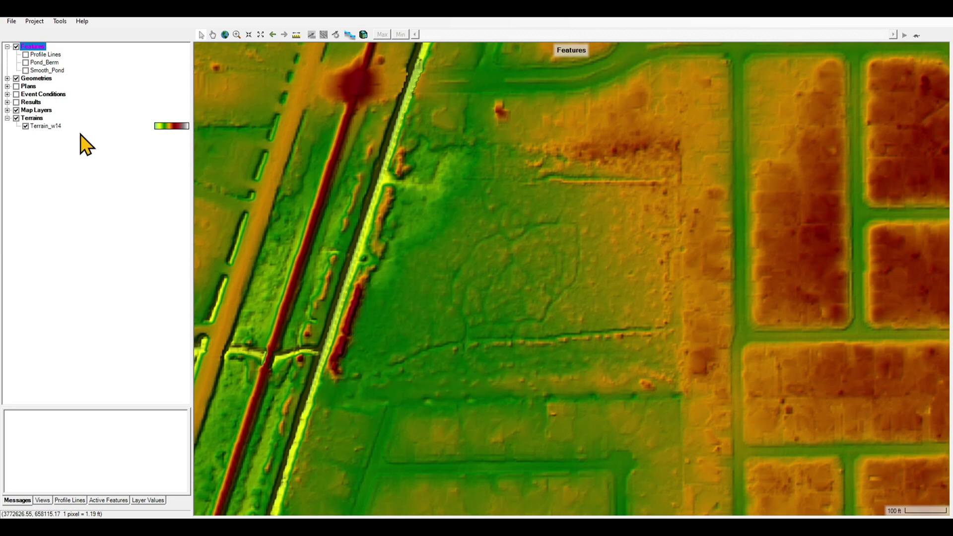
- Clone Terrain_w14 as a virtual terrain named PondAddition1 and display the clone instead of the original
right_click(48, 128)
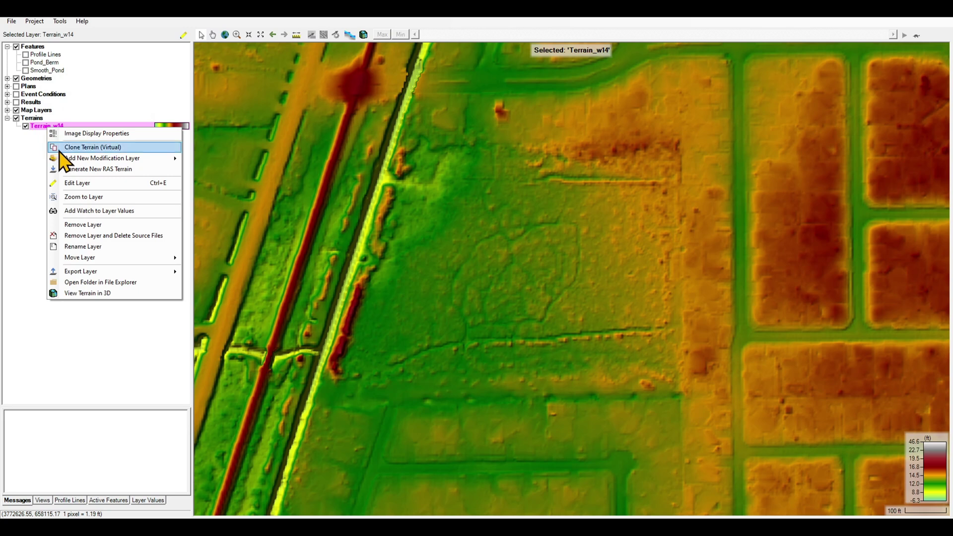
click(89, 147)
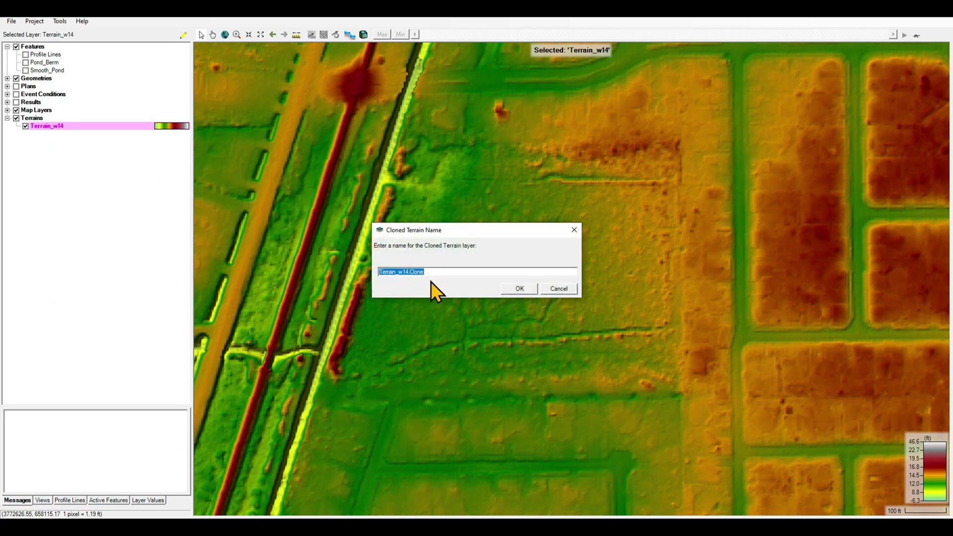
text(Pond_Addition)
click(395, 271)
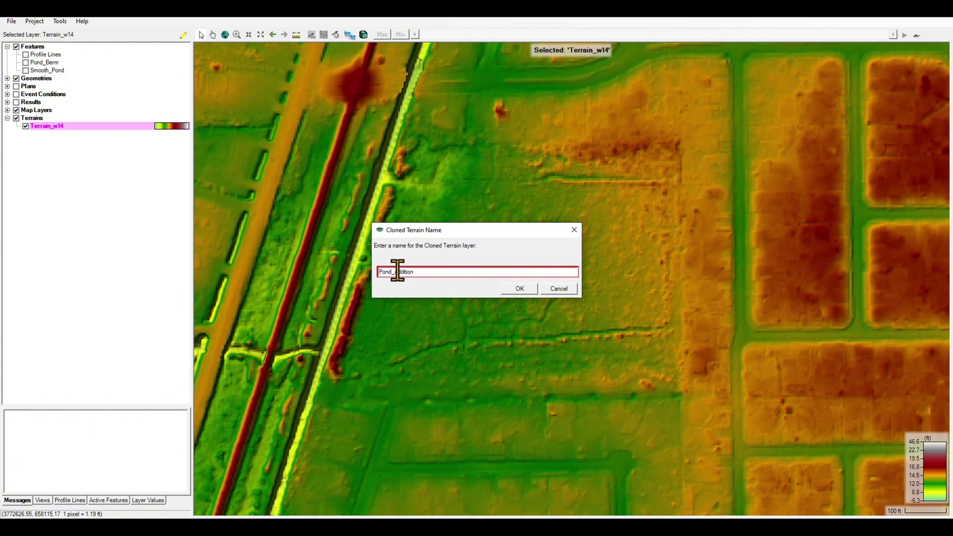
key(BackSpace)
text(1)
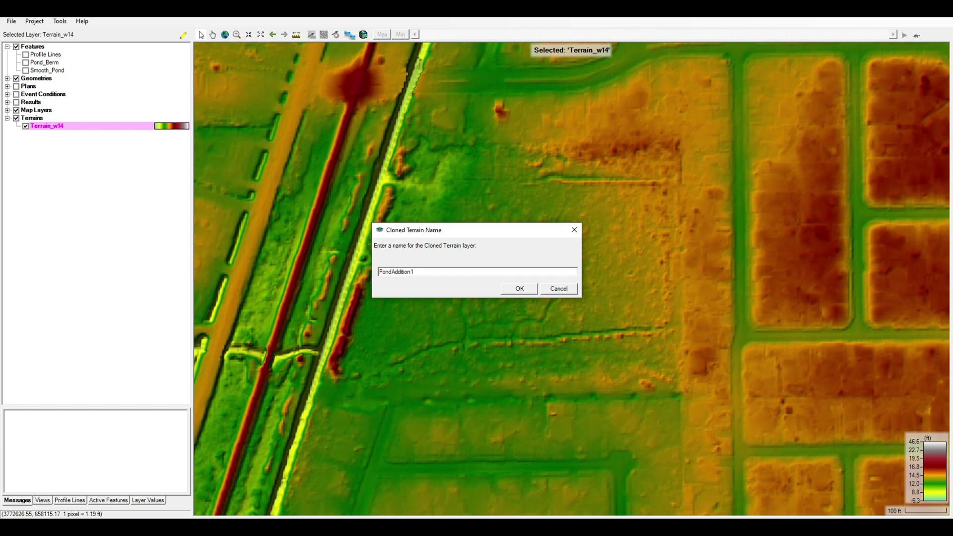
click(520, 288)
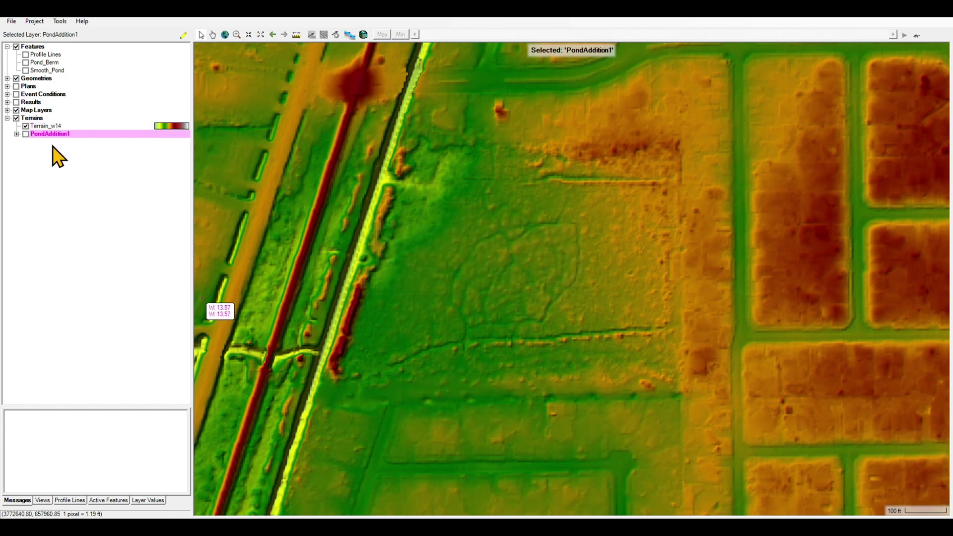
click(25, 126)
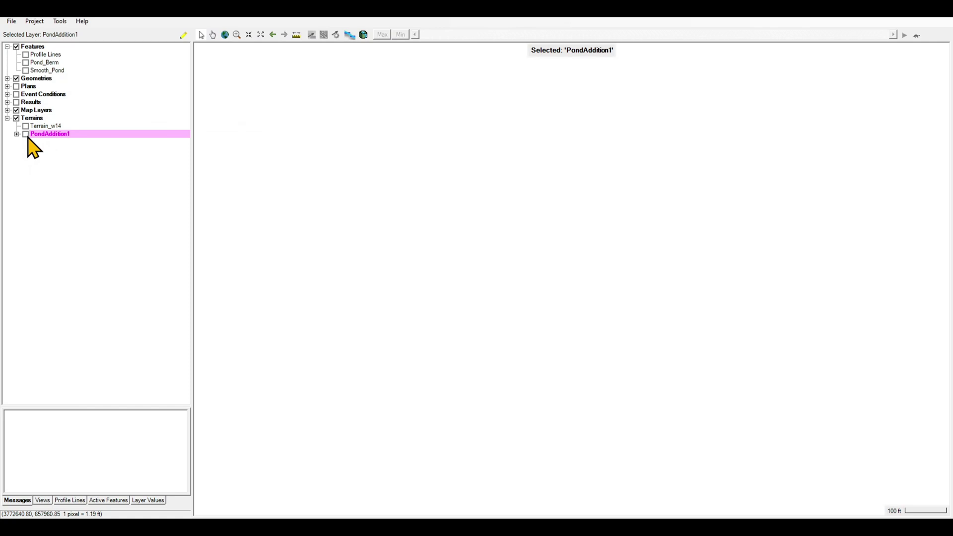
click(26, 134)
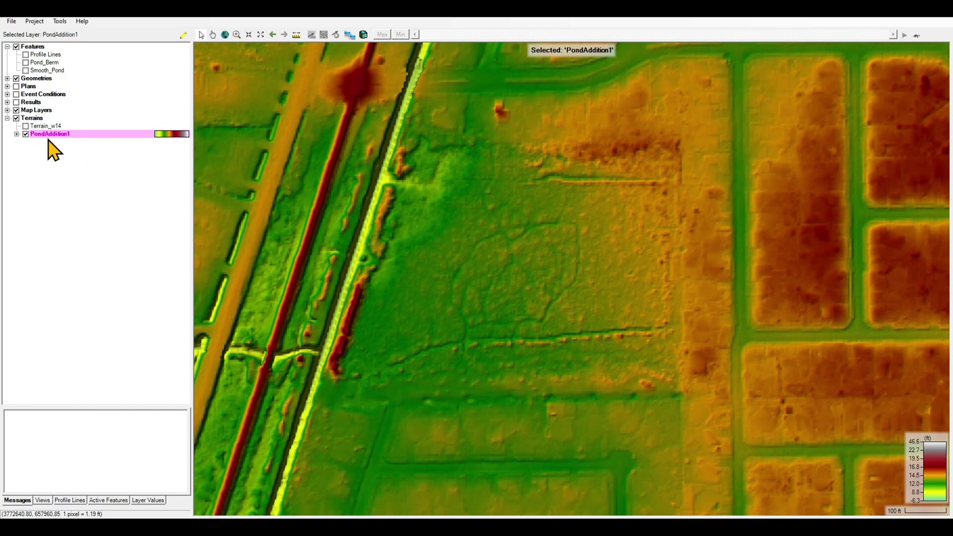
- Add a multipoint polygon modification layer named Bottom to the PondAddition1 terrain and expand its contents
click(16, 134)
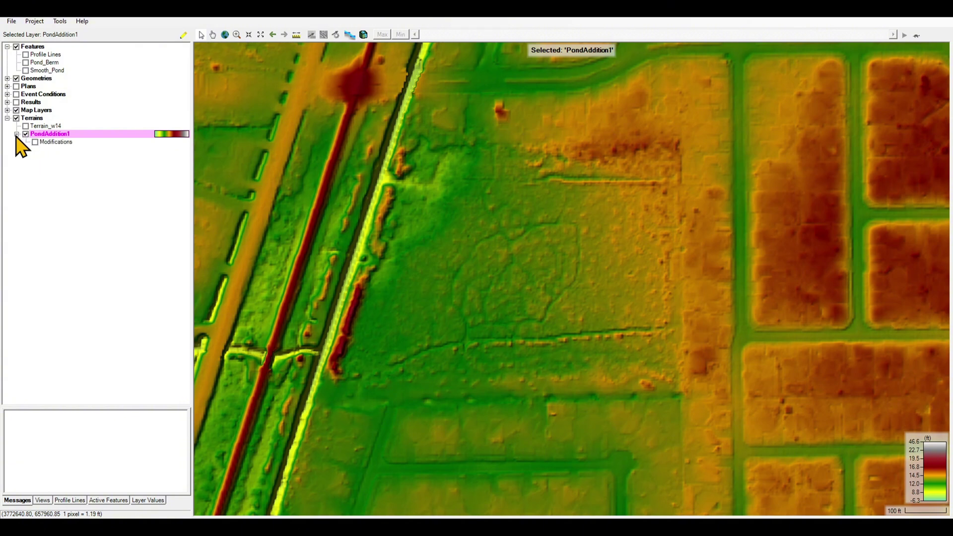
click(58, 143)
right_click(55, 144)
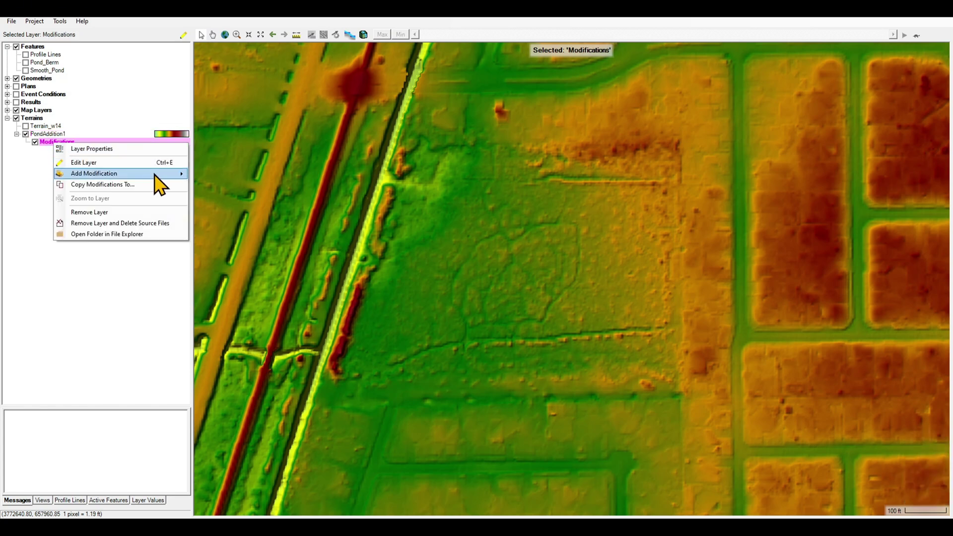
mouse_move(154, 174)
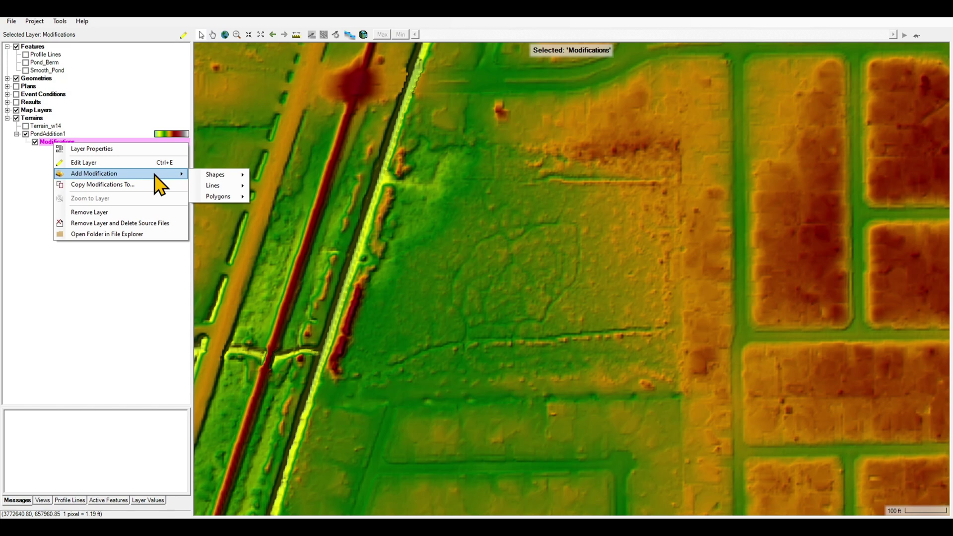
mouse_move(219, 197)
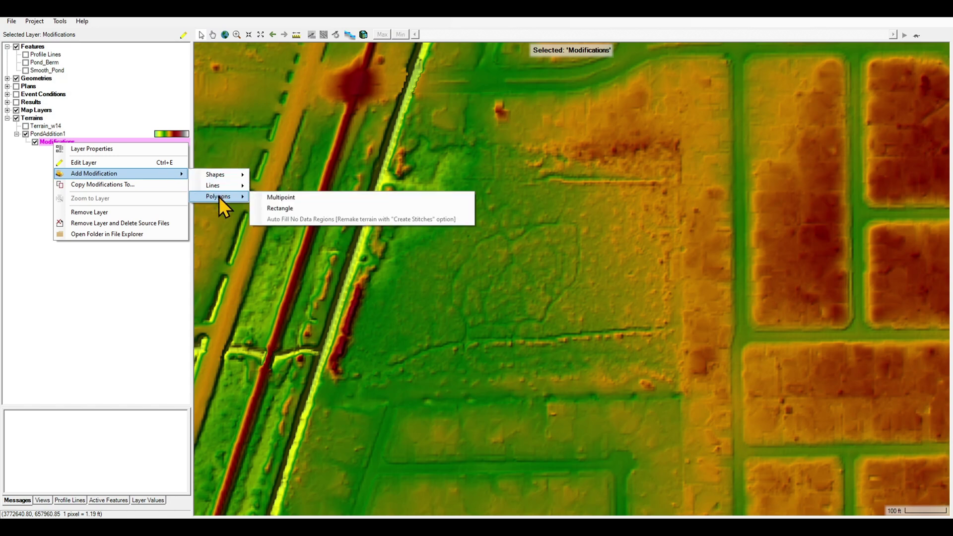
click(286, 197)
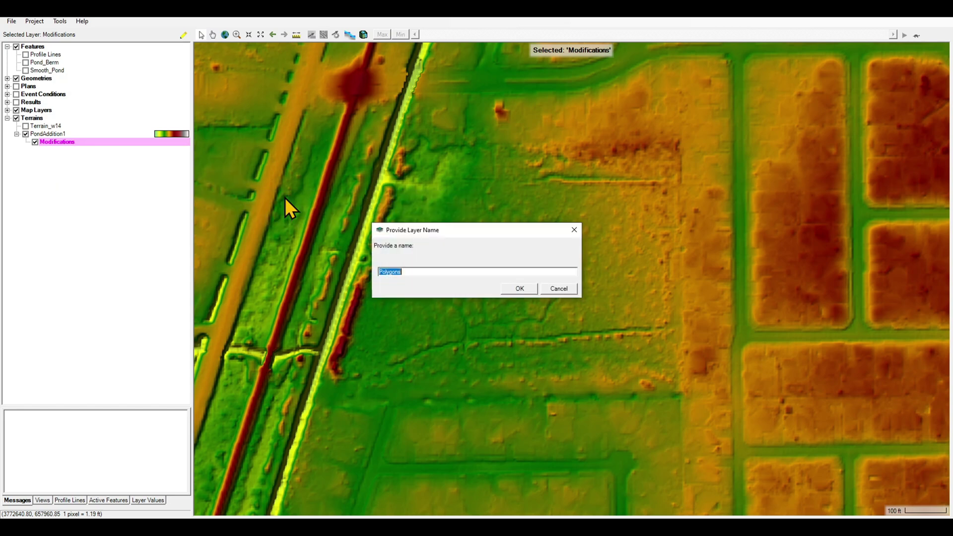
text(Bottom)
click(519, 288)
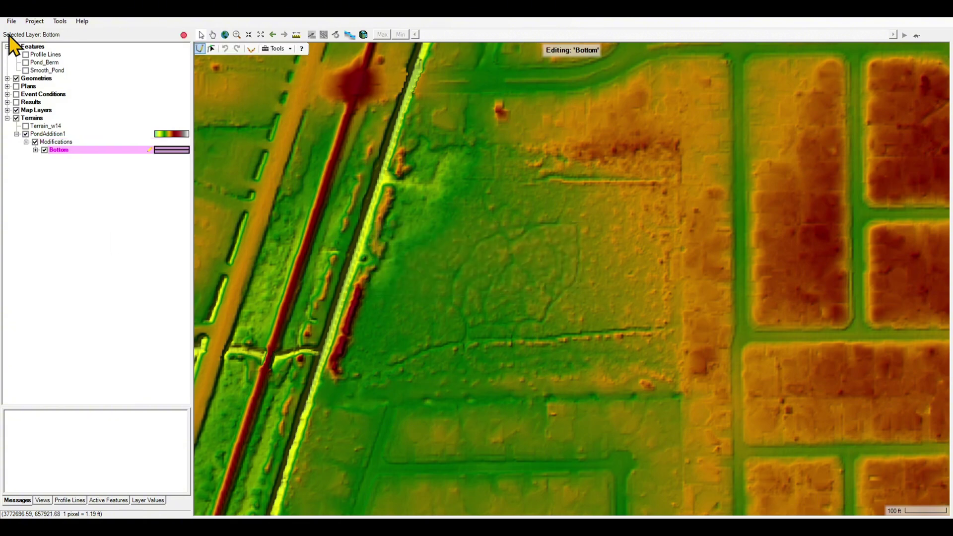
click(36, 150)
- Enable editing on Smooth_Pond, copy all its features, and paste them into the Bottom modification layer
click(54, 70)
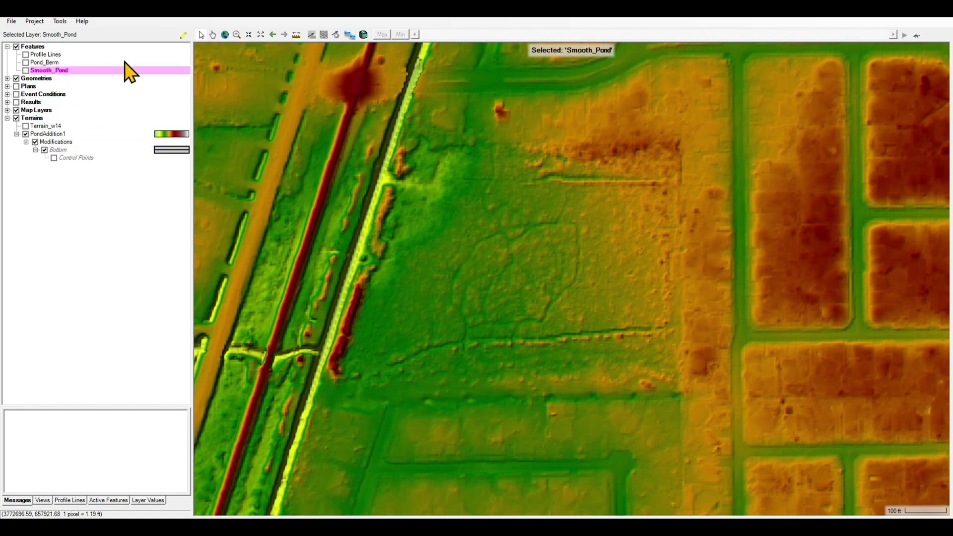
click(184, 34)
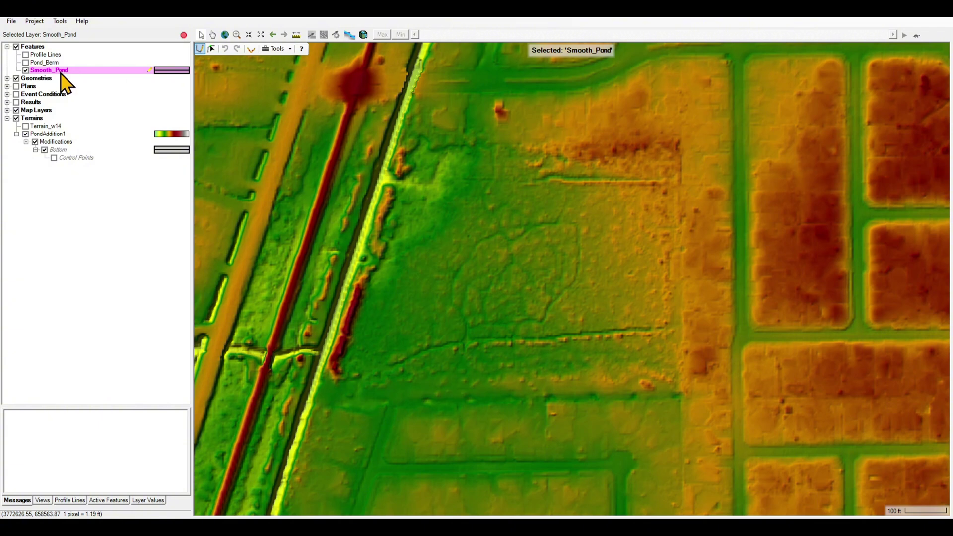
right_click(65, 85)
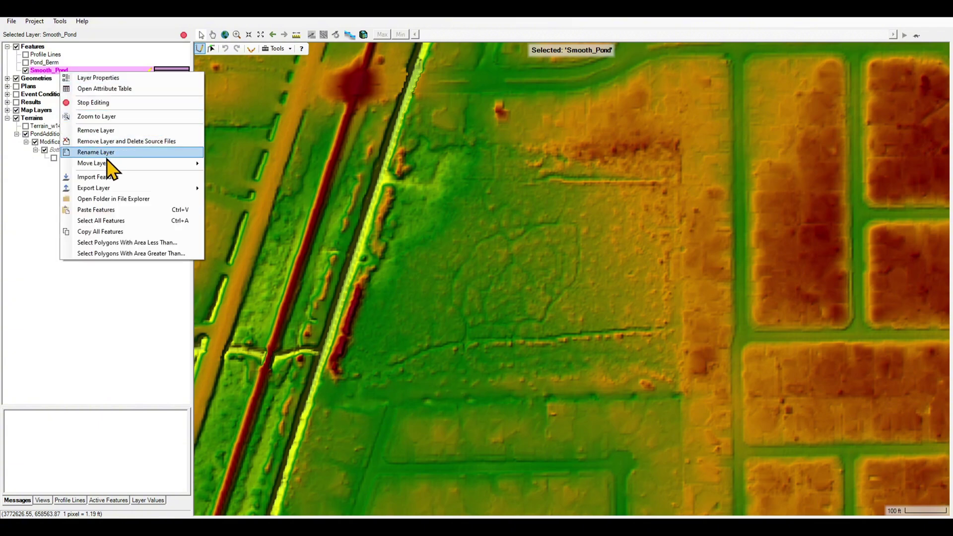
click(132, 231)
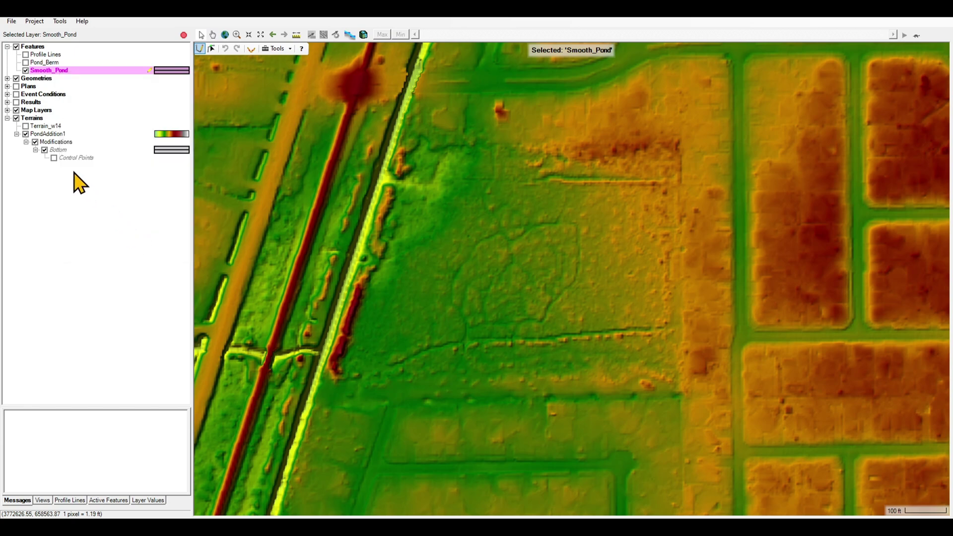
click(54, 151)
right_click(54, 151)
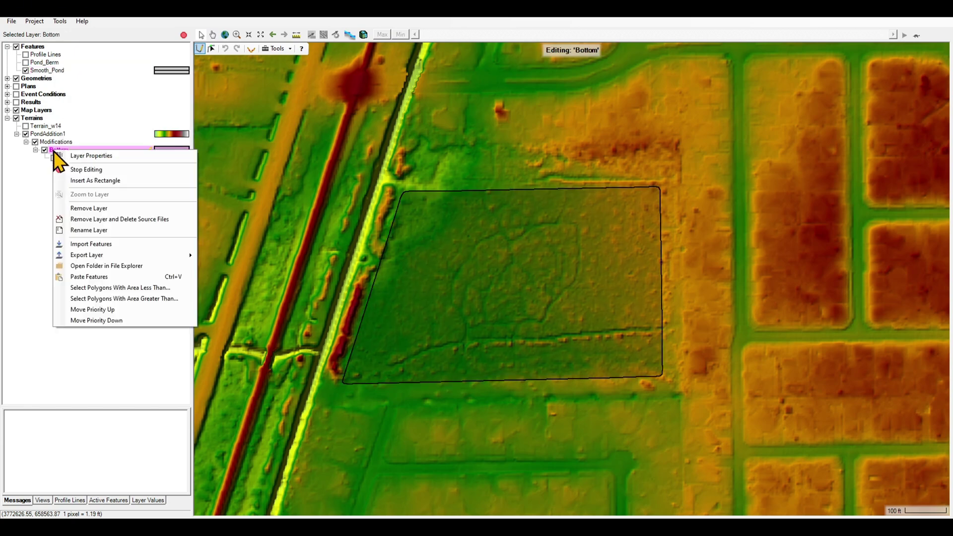
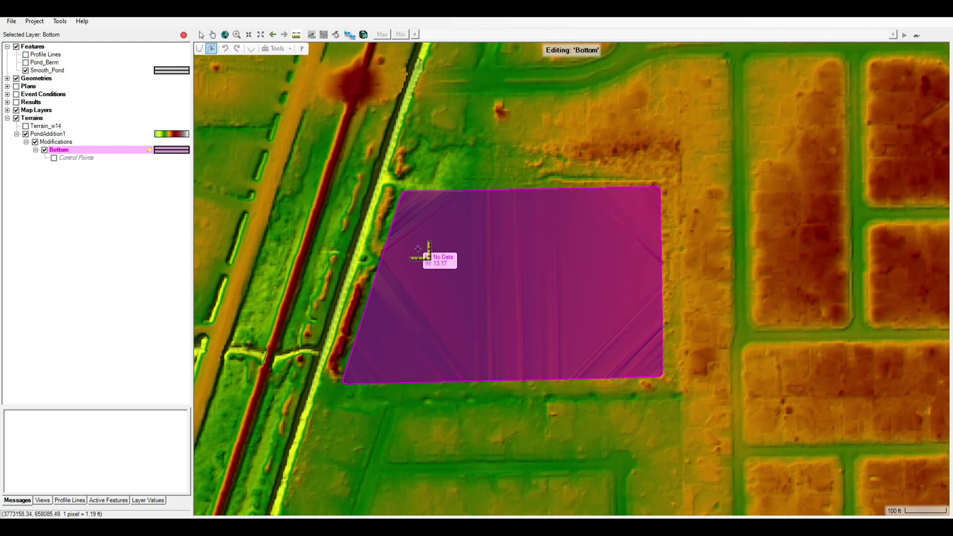
- Measure a line across the pond polygon from west to east and plot its terrain profile with the fast option
click(345, 230)
double_click(694, 286)
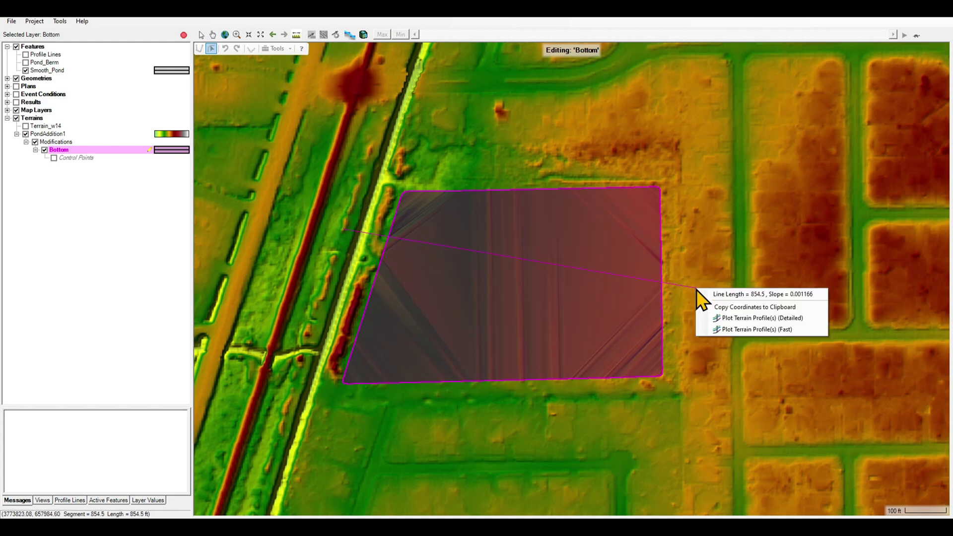
click(718, 329)
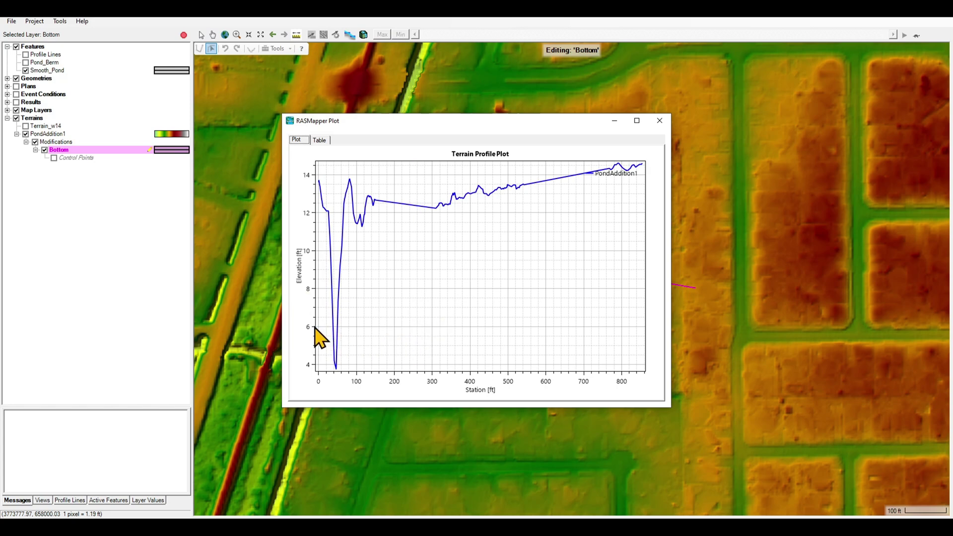
click(659, 121)
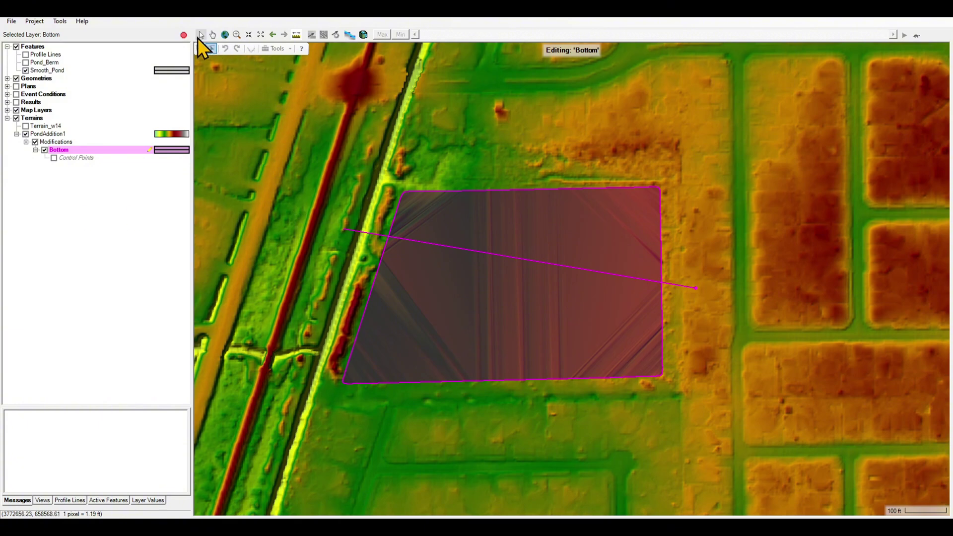
- Stop editing the Bottom layer and save the edits to the terrain modifications
click(339, 207)
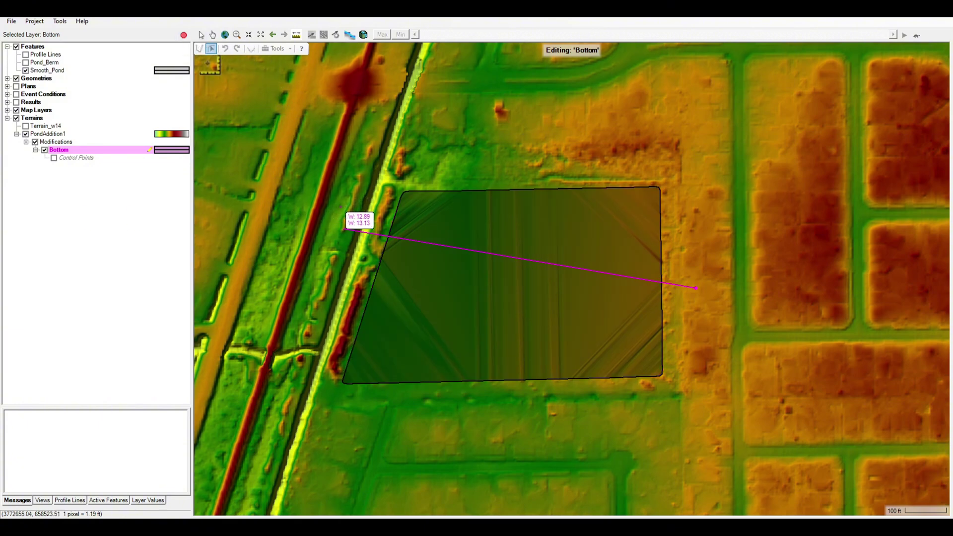
drag(375, 195, 475, 293)
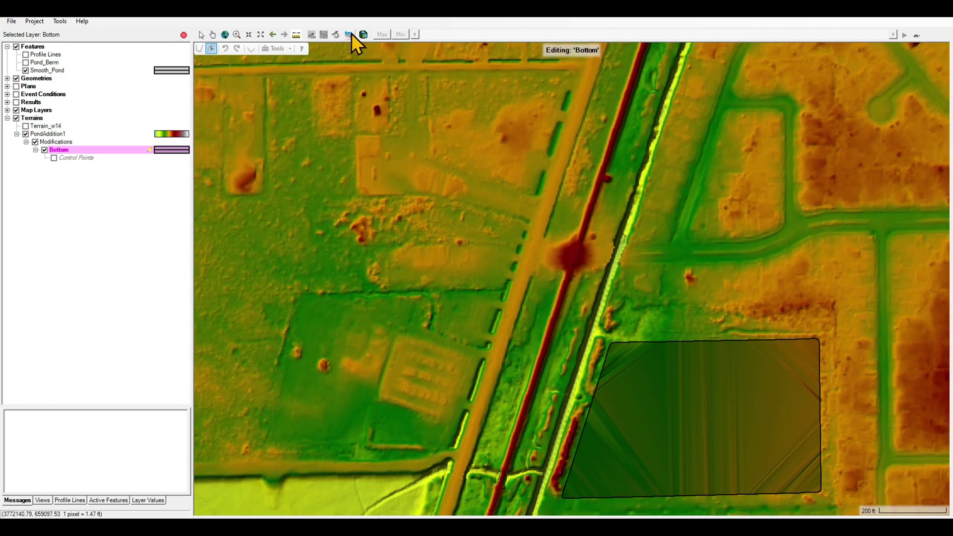
click(184, 35)
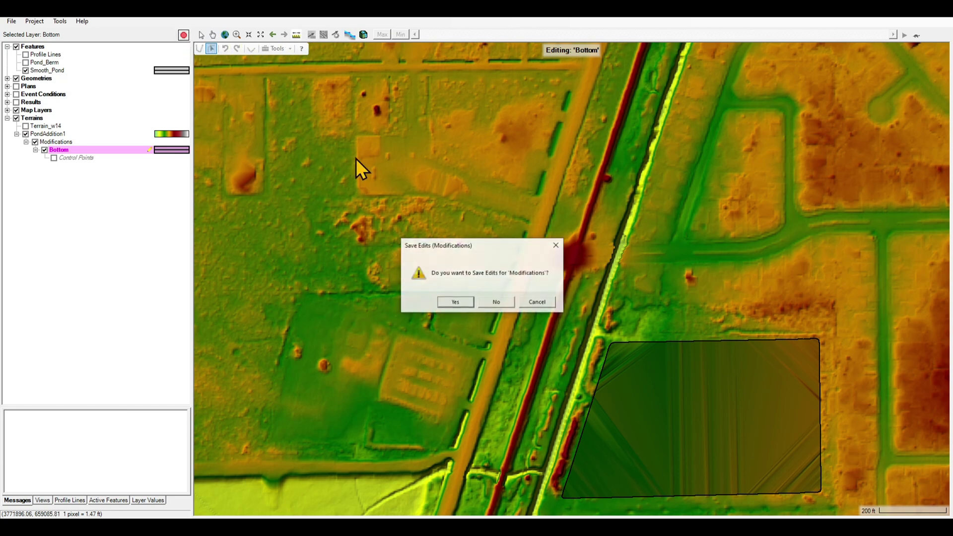
click(461, 304)
scroll(811, 478, up, 2)
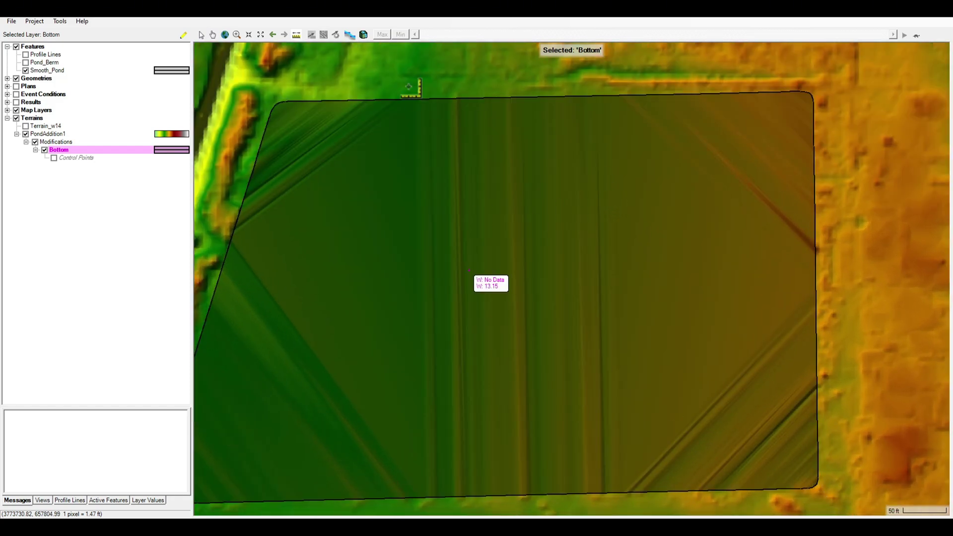
- Resume editing Bottom, set its polygon to replace the terrain with a constant elevation of 6 ft, and hide Smooth_Pond
click(184, 35)
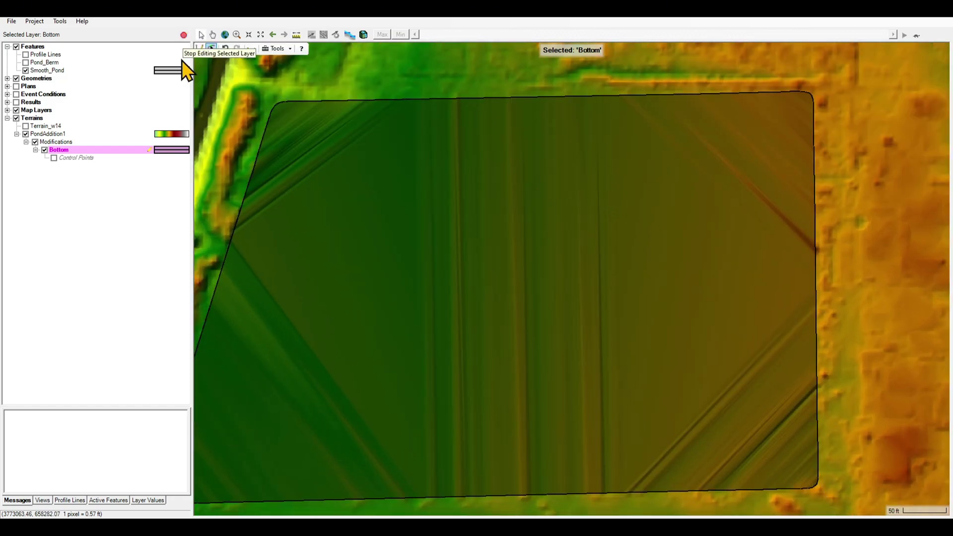
click(212, 48)
click(446, 230)
right_click(450, 223)
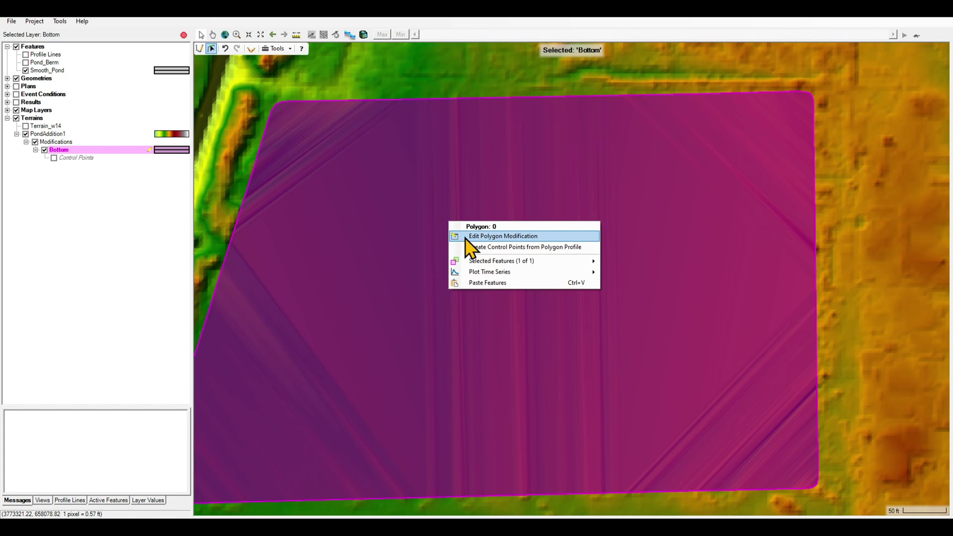
click(467, 237)
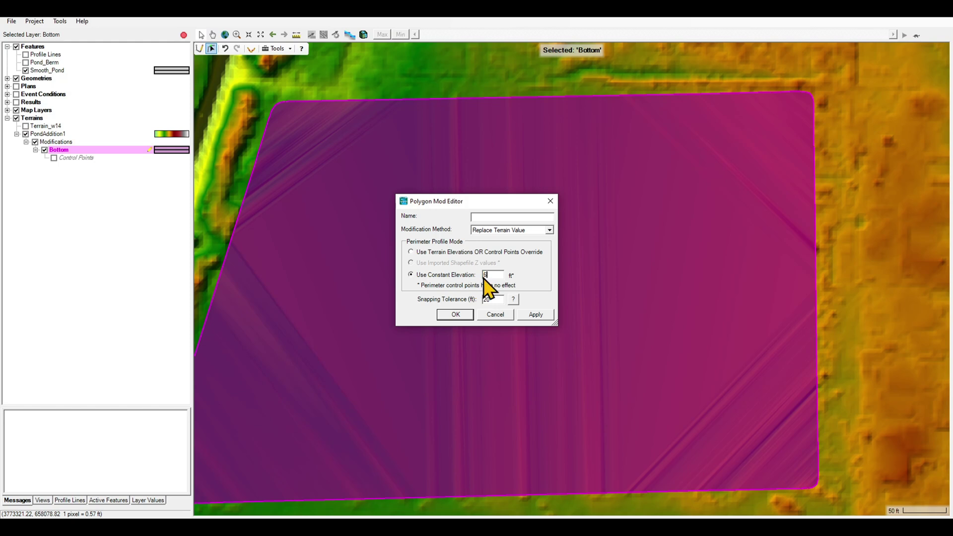
click(535, 314)
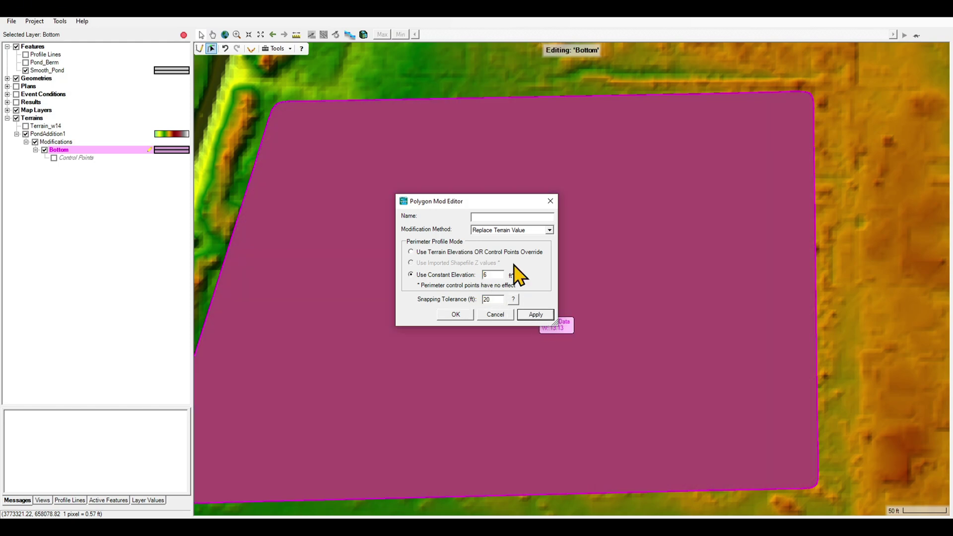
click(454, 315)
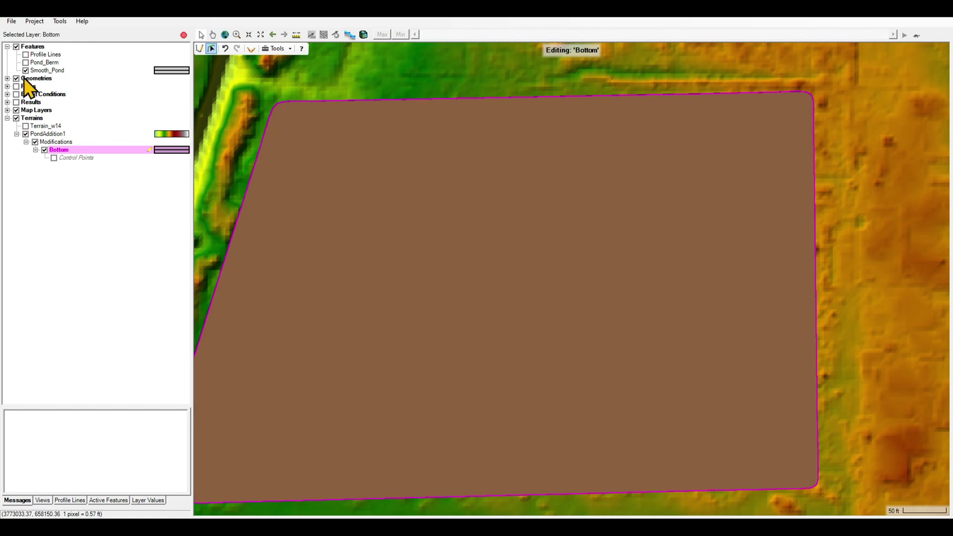
click(26, 70)
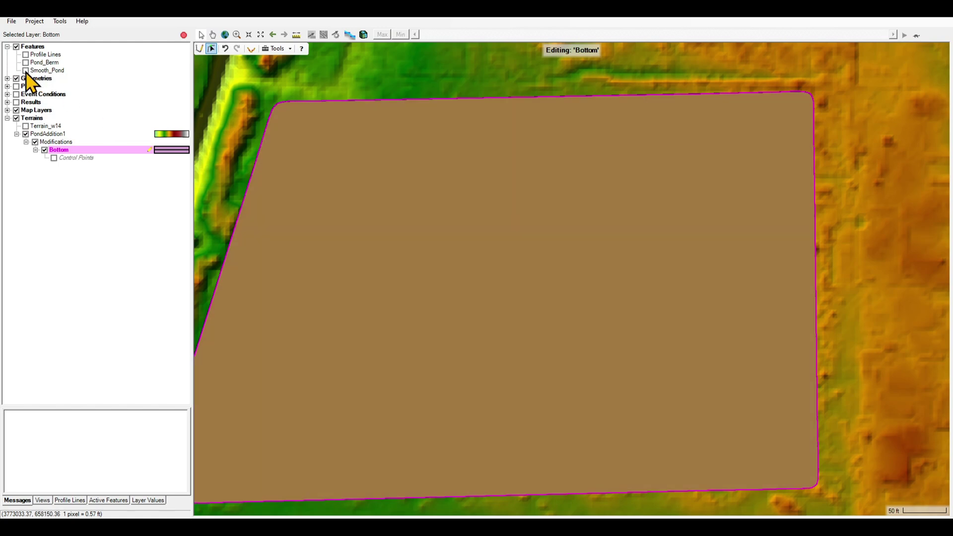
- Plot a fast terrain profile along a line across the whole pond to check the modified bottom
scroll(724, 270, down, 2)
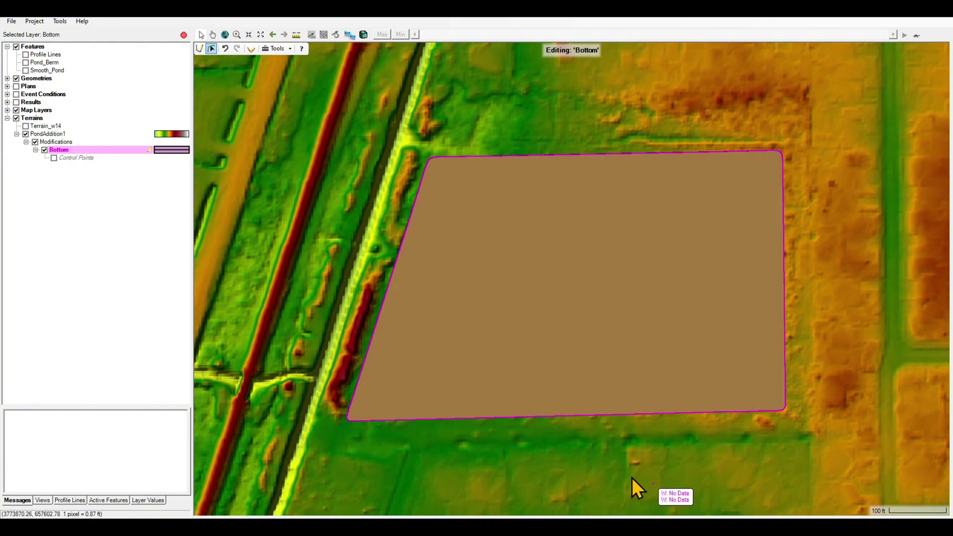
click(301, 48)
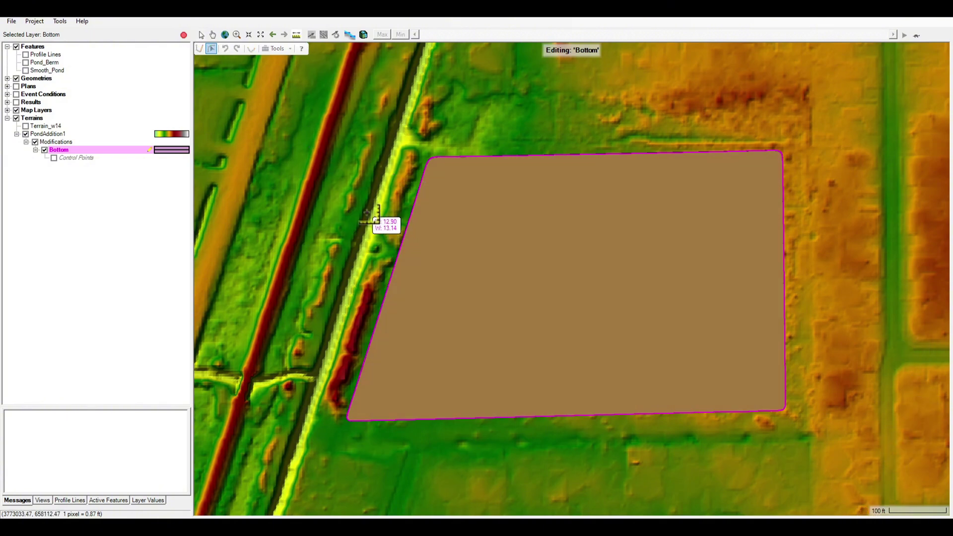
click(346, 214)
right_click(808, 245)
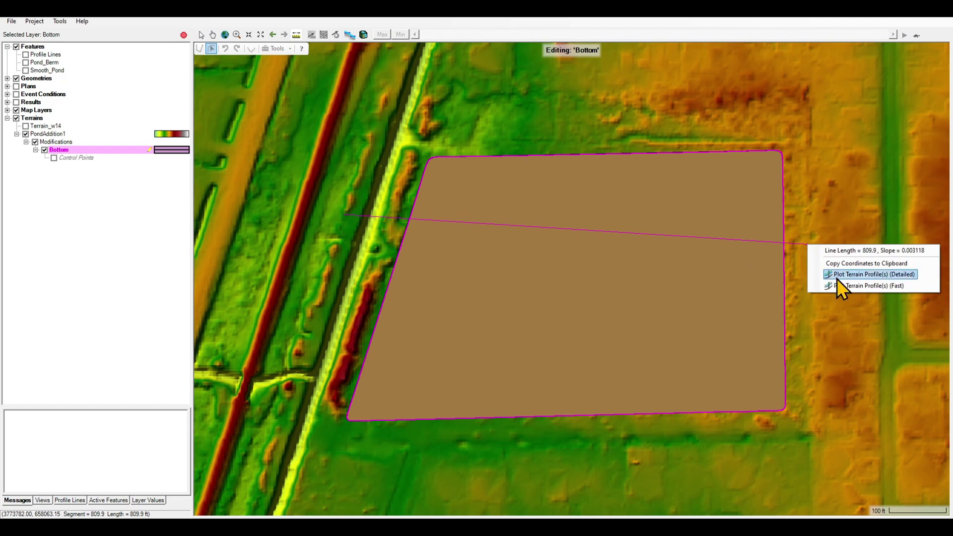
click(842, 286)
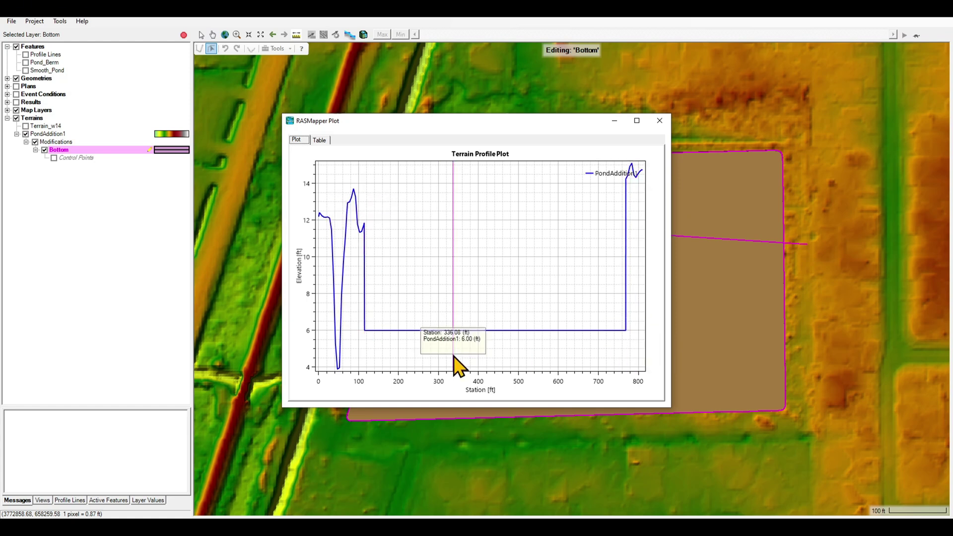
click(659, 120)
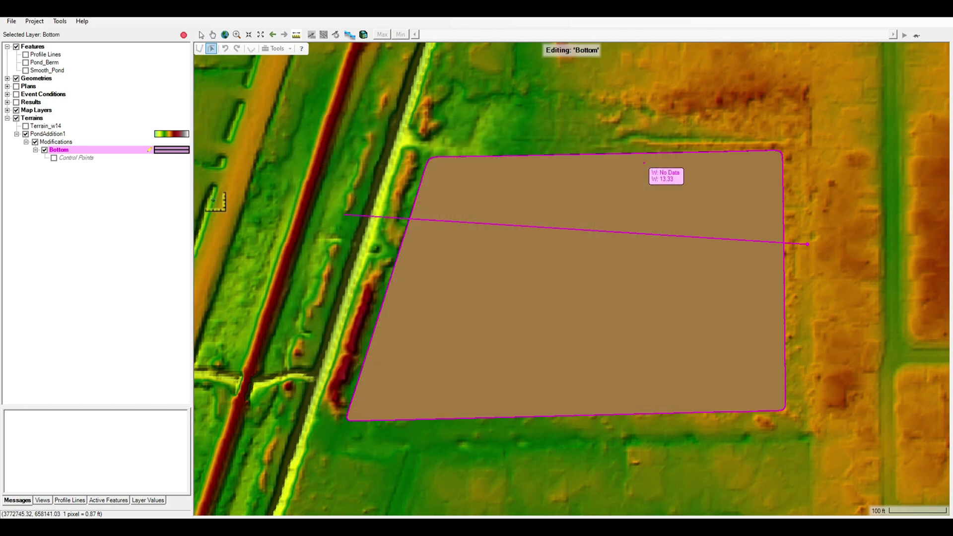
- Stop editing Bottom with its edits saved, and hide the layer
click(183, 36)
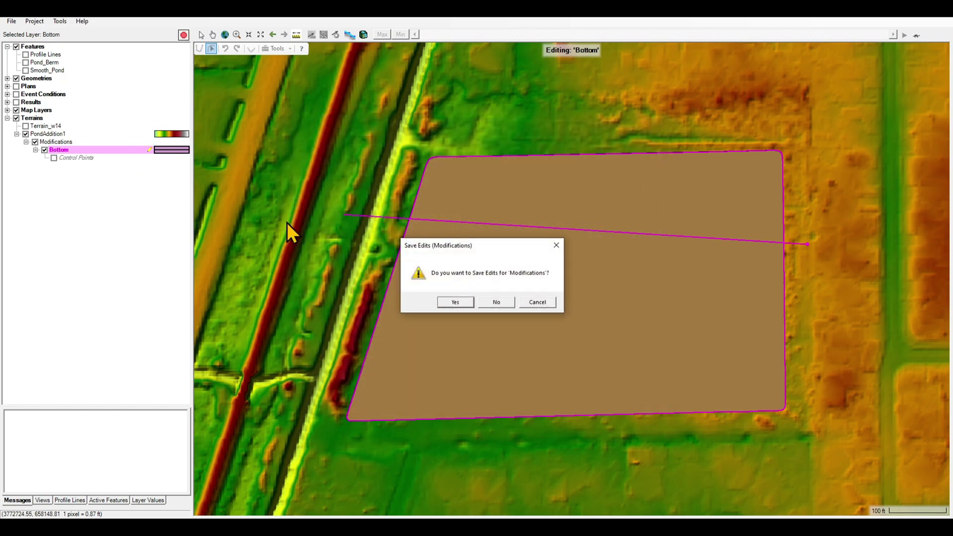
click(456, 301)
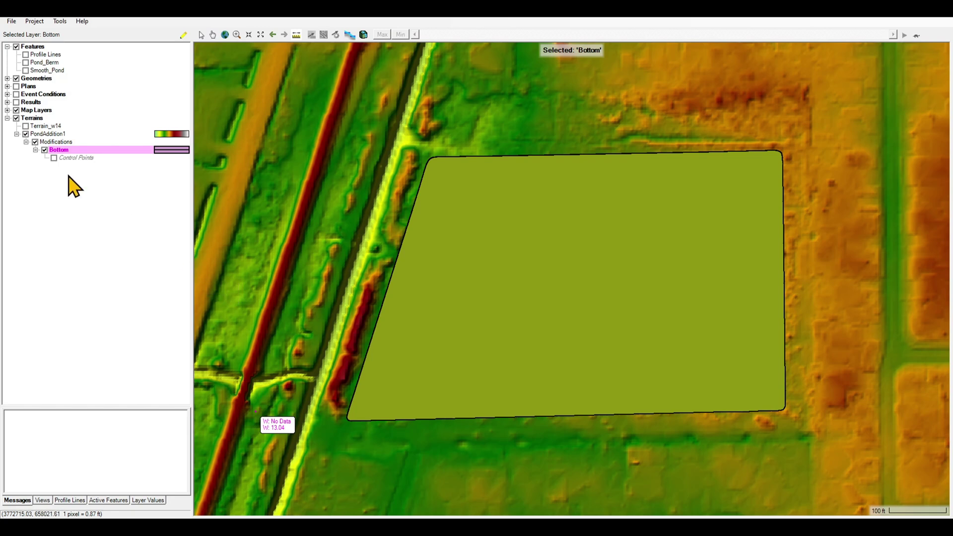
click(45, 150)
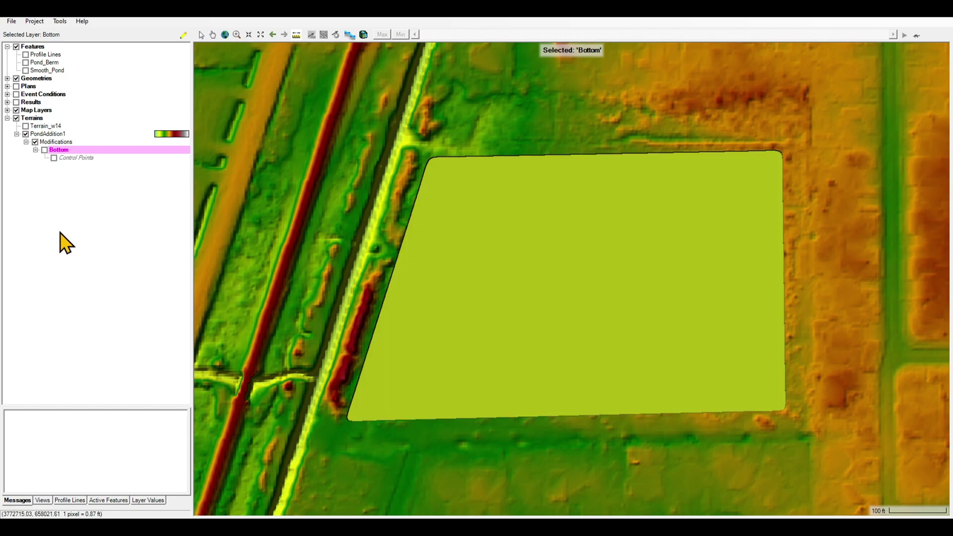
- Add a high ground line modification layer named Berm to the PondAddition1 terrain
right_click(60, 143)
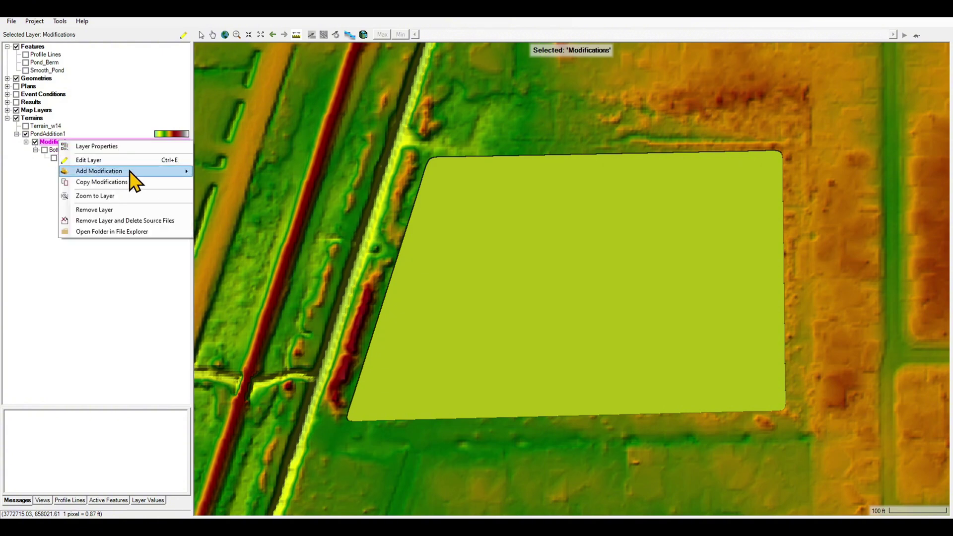
mouse_move(130, 171)
mouse_move(237, 188)
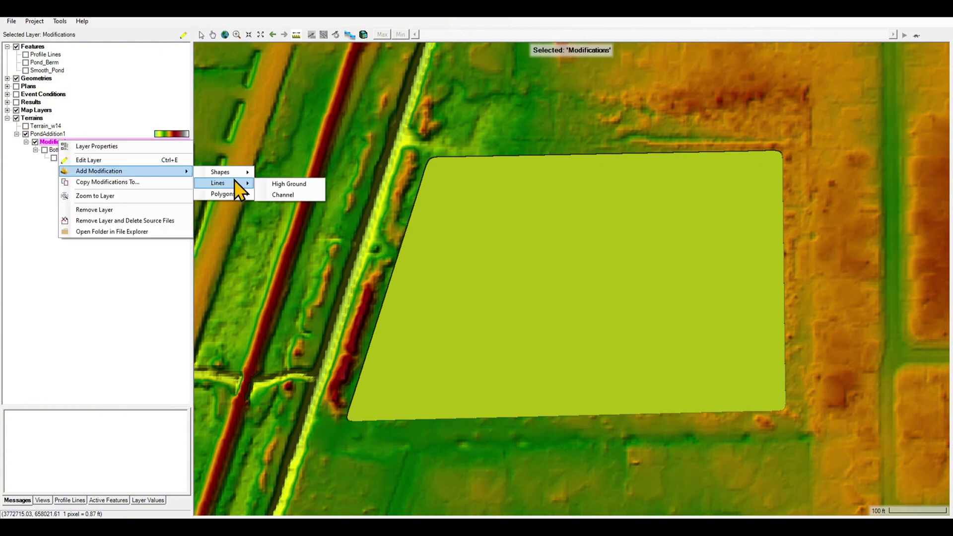
click(274, 185)
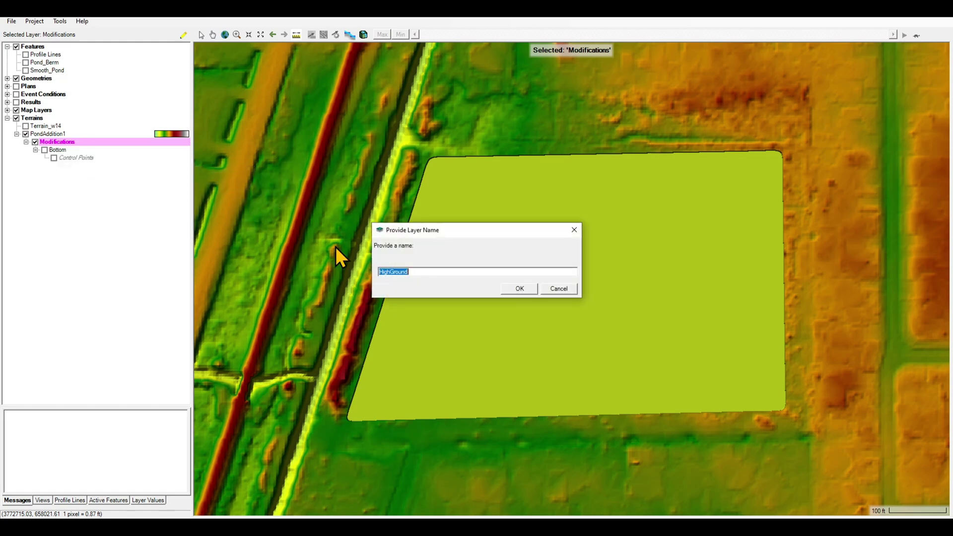
text(Ber)
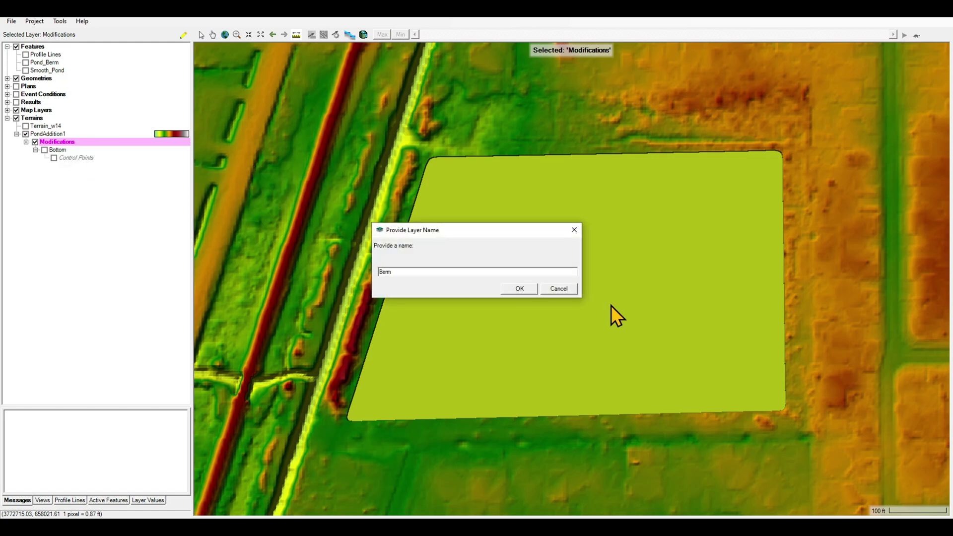
text(m)
click(511, 286)
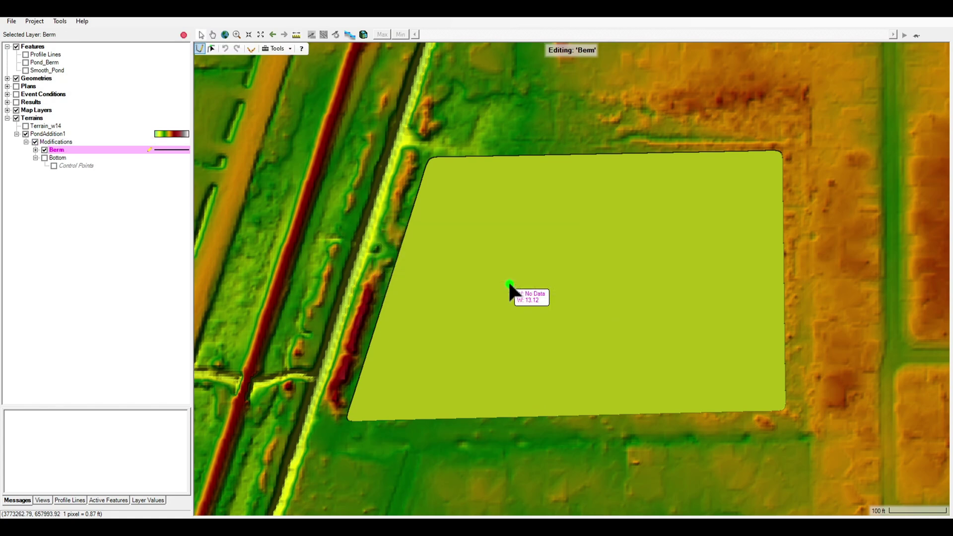
- Enable editing on Pond_Berm, copy all its features, and paste them into the Berm modification layer
click(51, 63)
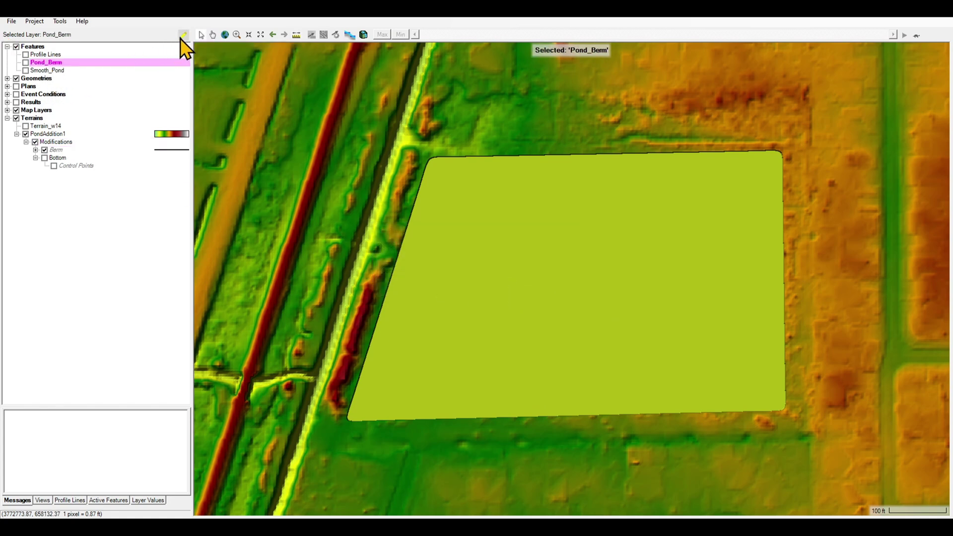
right_click(54, 76)
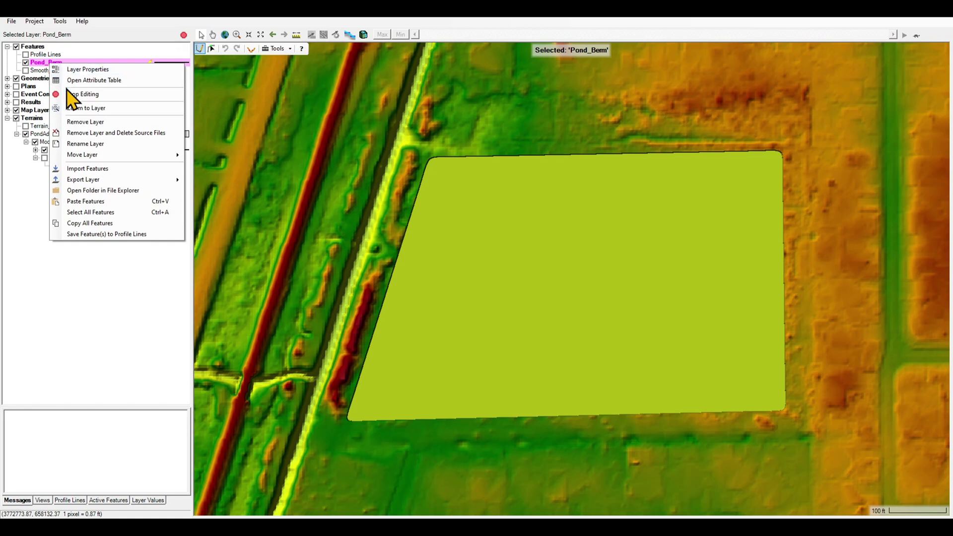
click(105, 224)
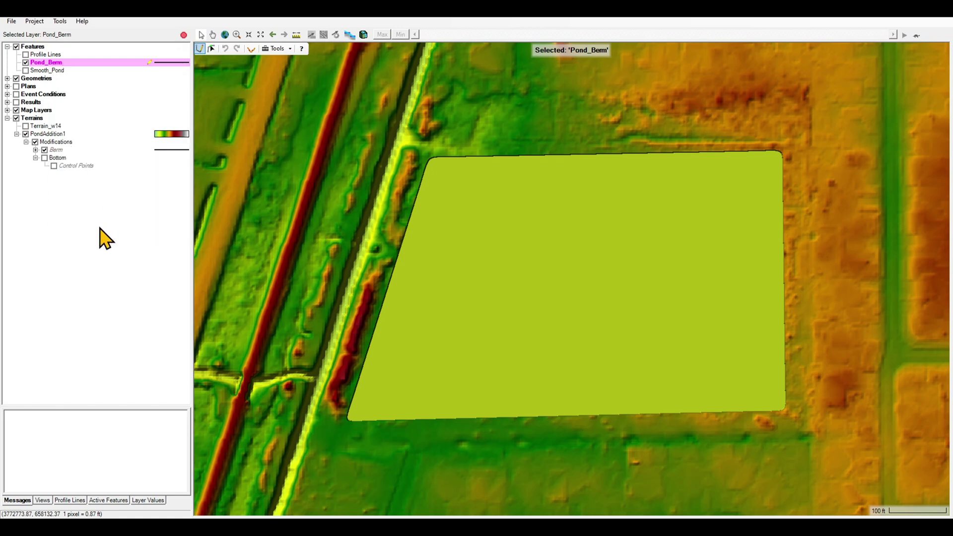
click(55, 150)
right_click(55, 150)
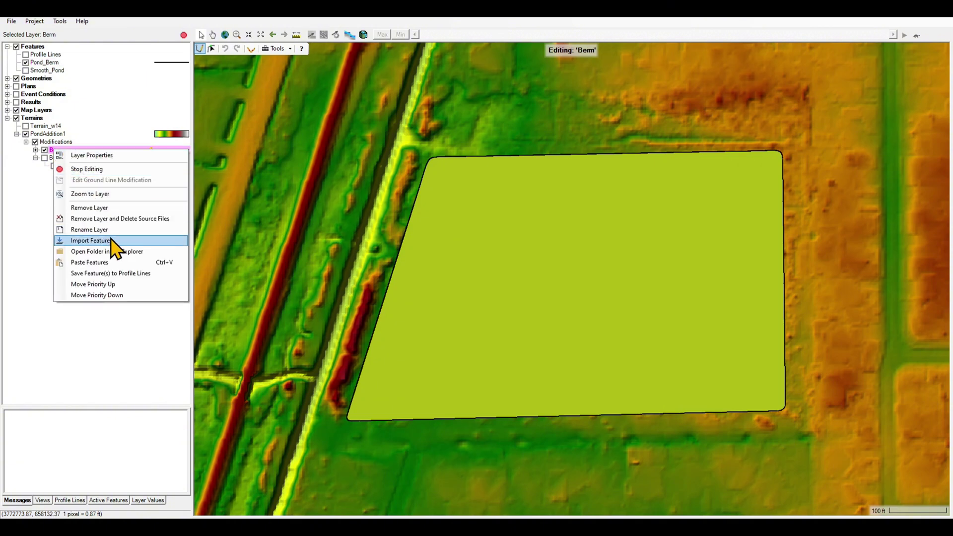
click(119, 263)
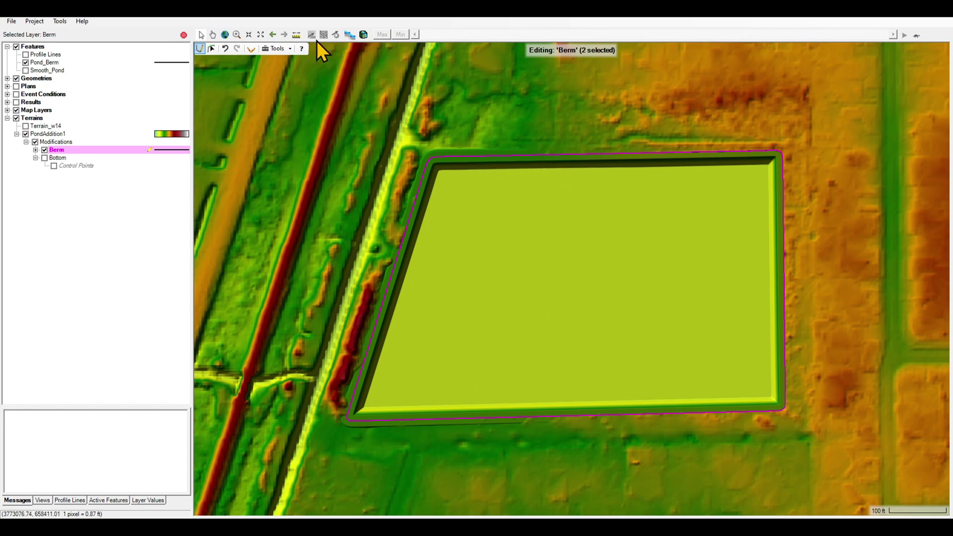
- Edit the long Levee 1 ground line in the Berm layer, setting its top width to 15 ft and both side slopes to 3
click(242, 70)
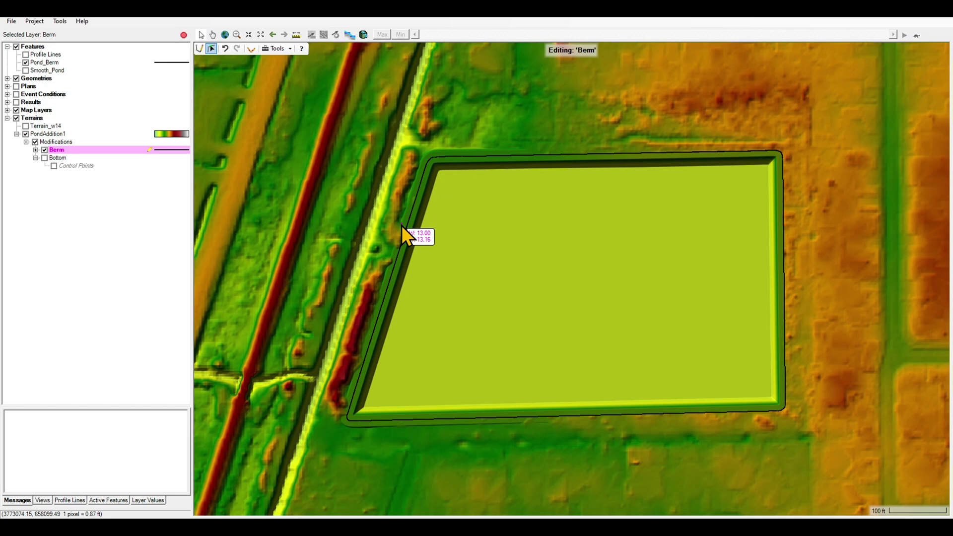
right_click(408, 250)
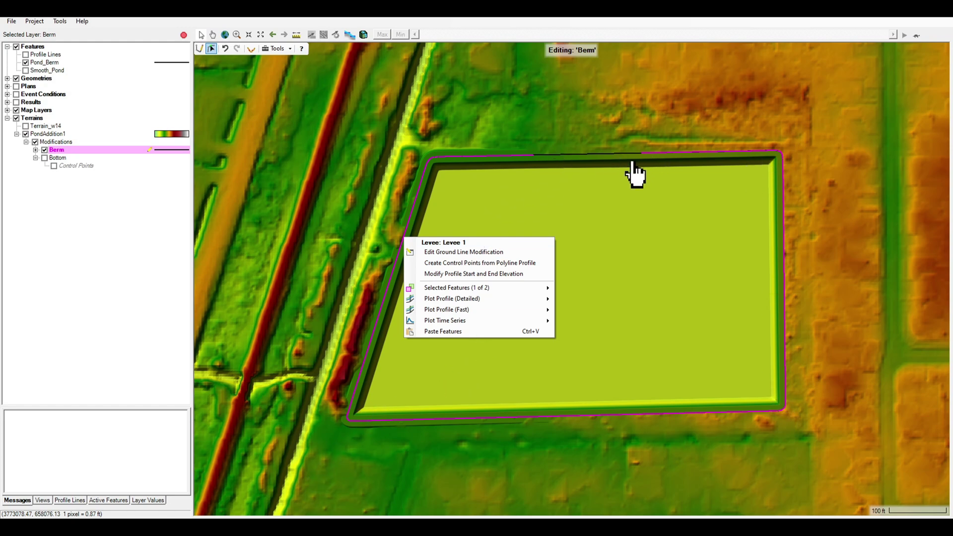
click(452, 255)
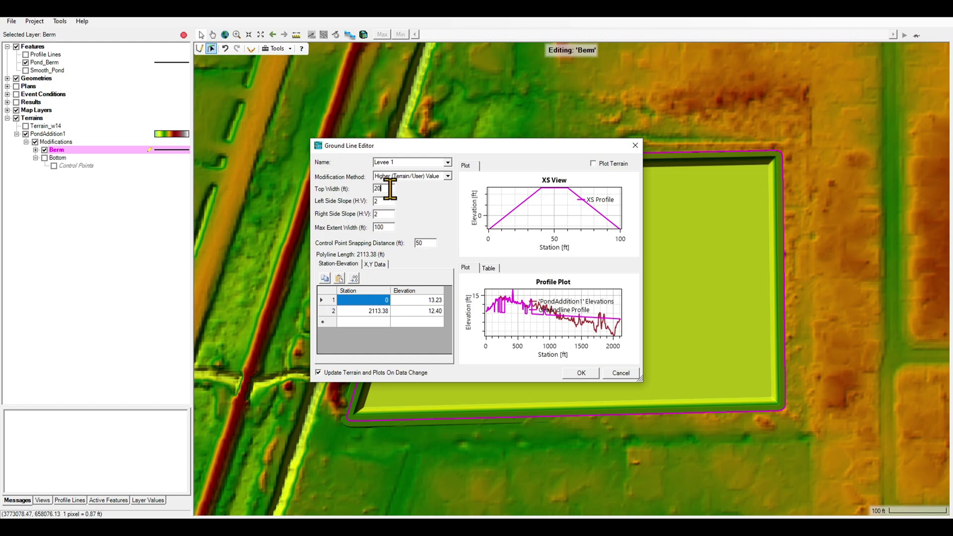
double_click(390, 188)
double_click(380, 201)
text(3)
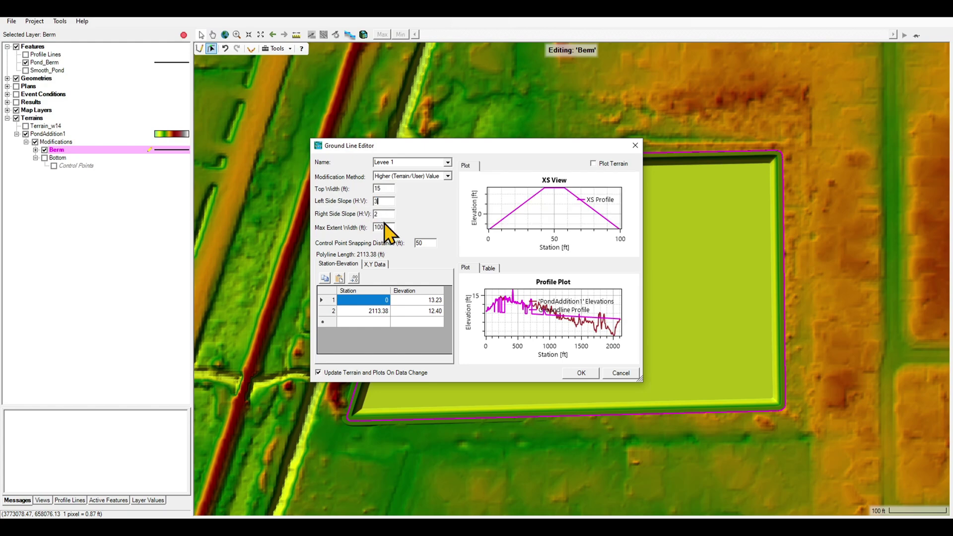
double_click(384, 215)
text(3)
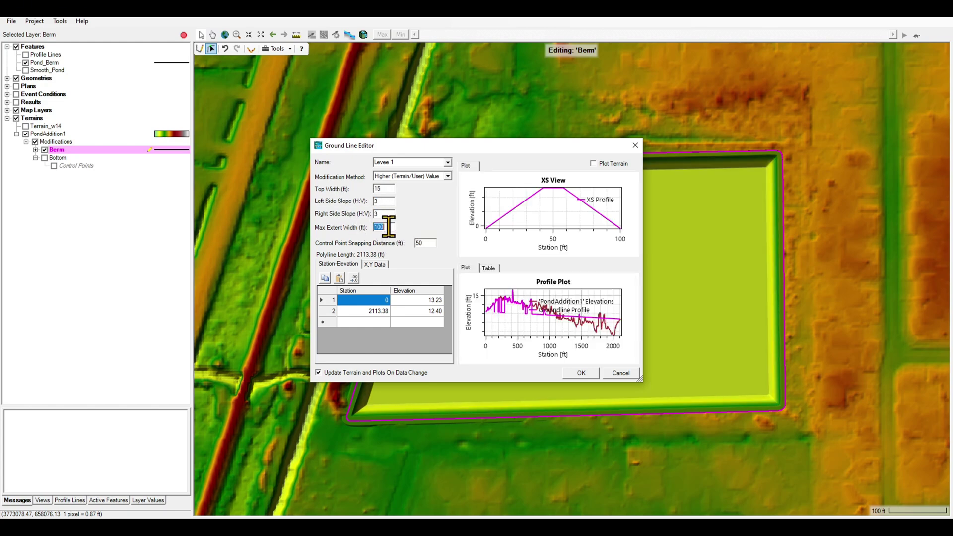
double_click(386, 226)
drag(483, 148, 246, 101)
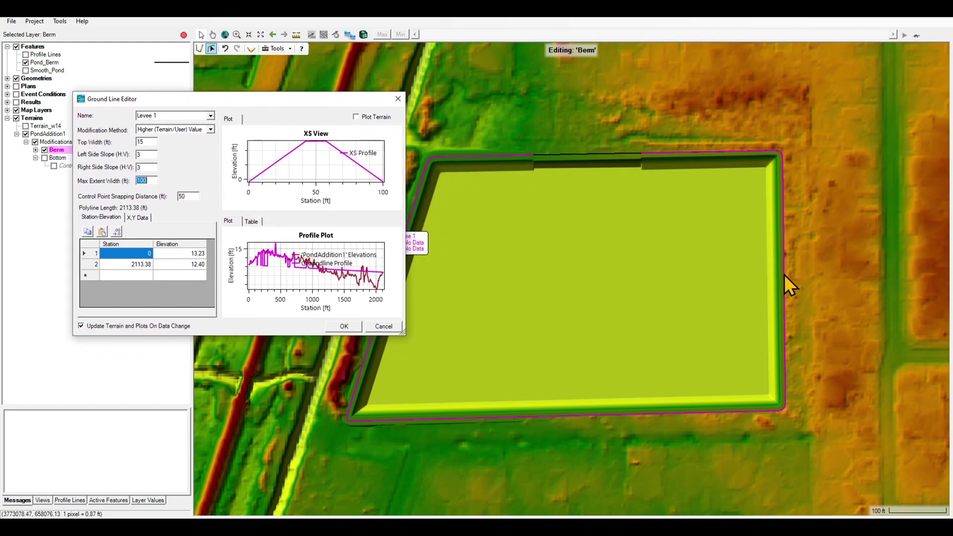
- Set the Levee 1 elevation to 15 at both its start and end stations and apply the changes
click(188, 254)
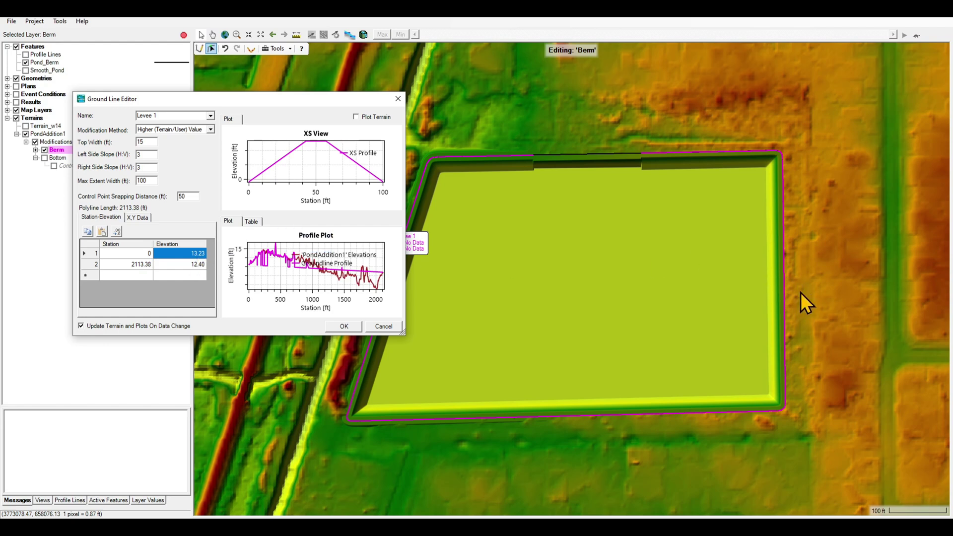
click(187, 252)
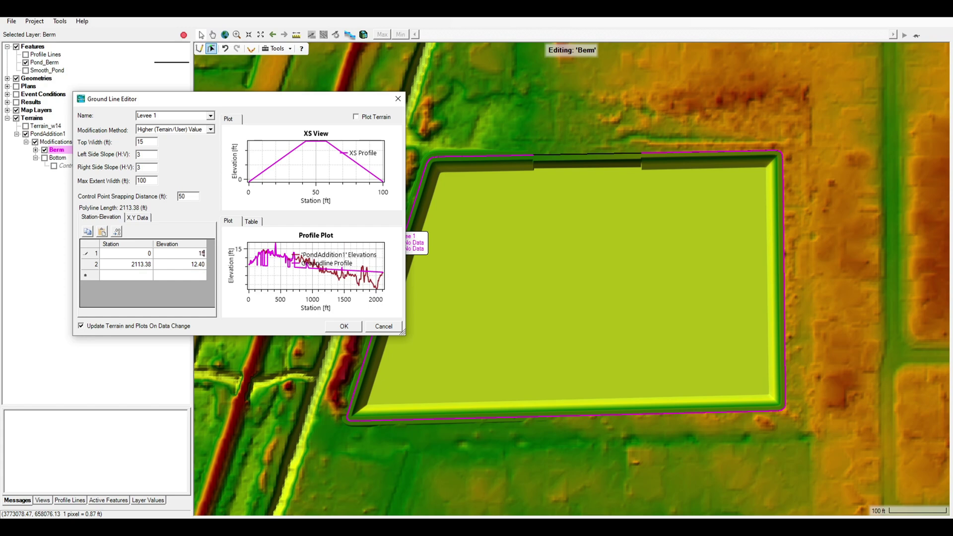
click(183, 266)
text(15)
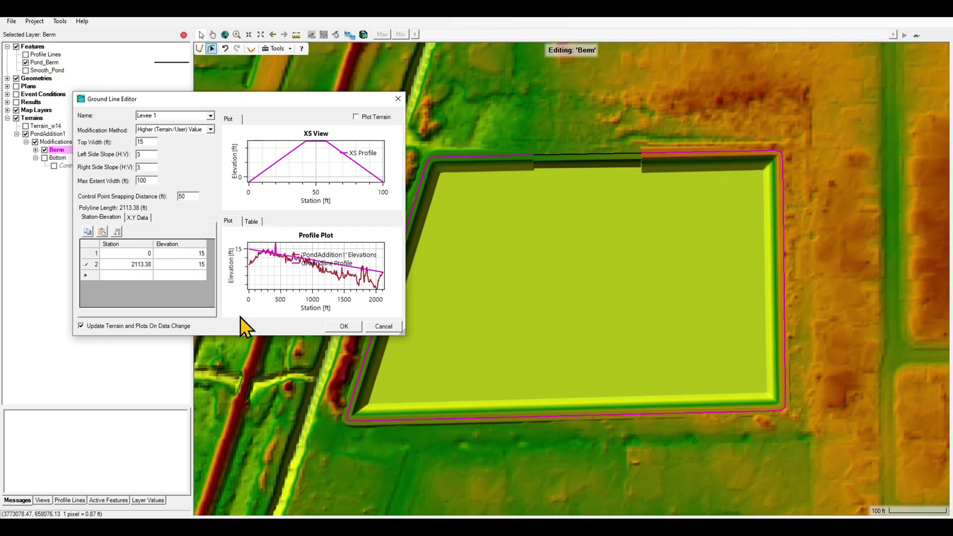
click(345, 328)
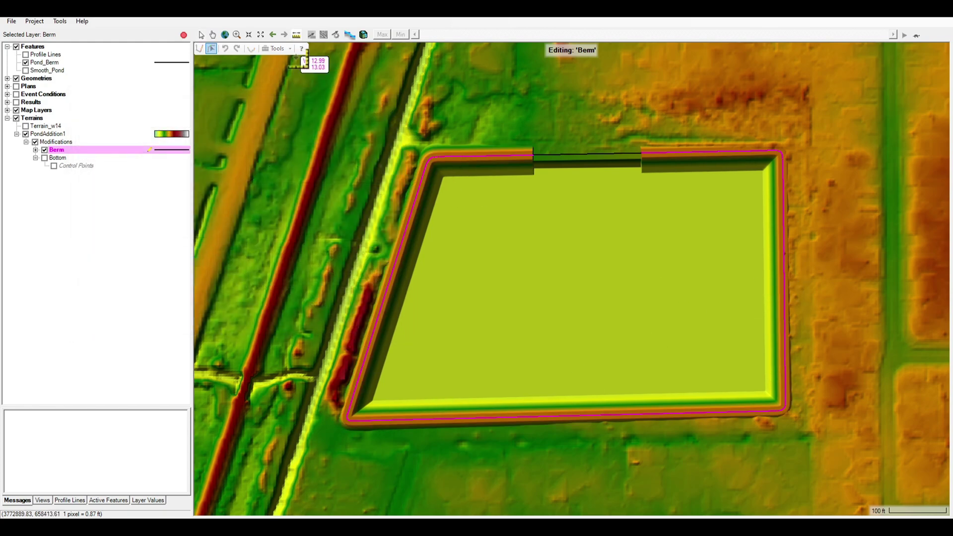
- Plot a fast terrain profile along a line about 852 ft long across the pond's west and east berms
click(322, 253)
double_click(809, 283)
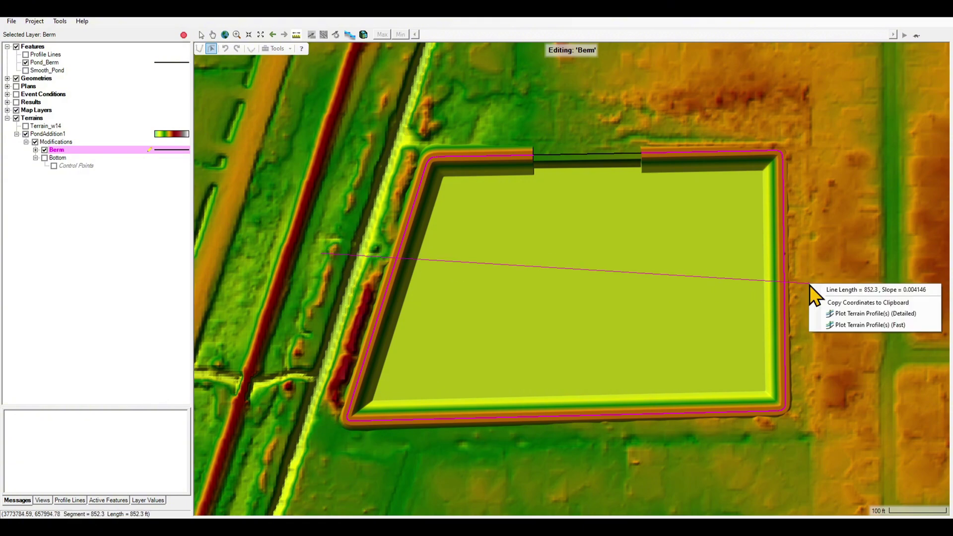
click(831, 325)
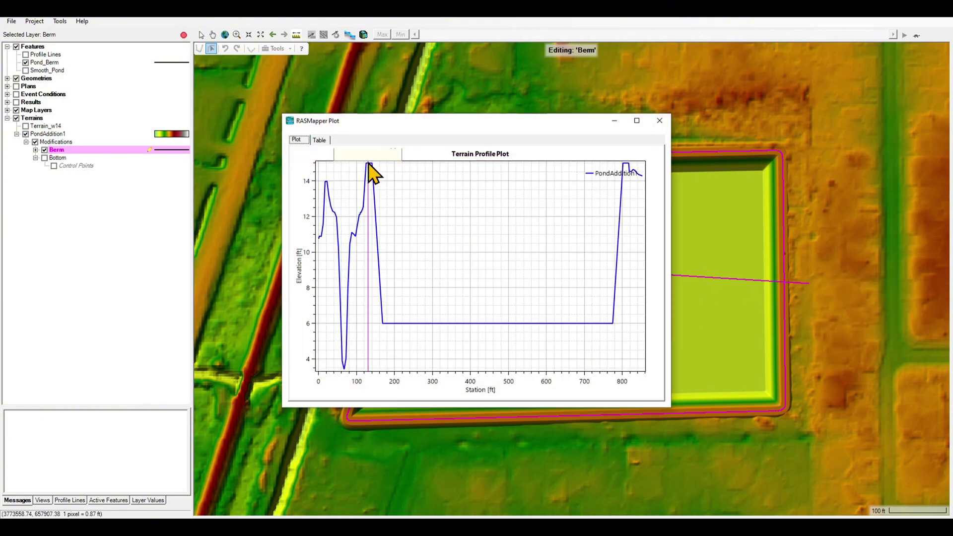
mouse_move(626, 171)
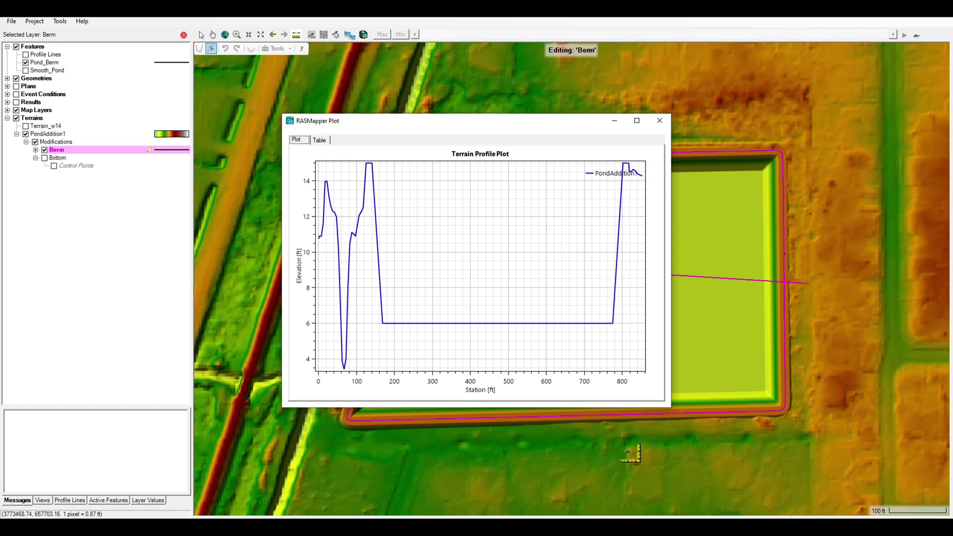
click(660, 122)
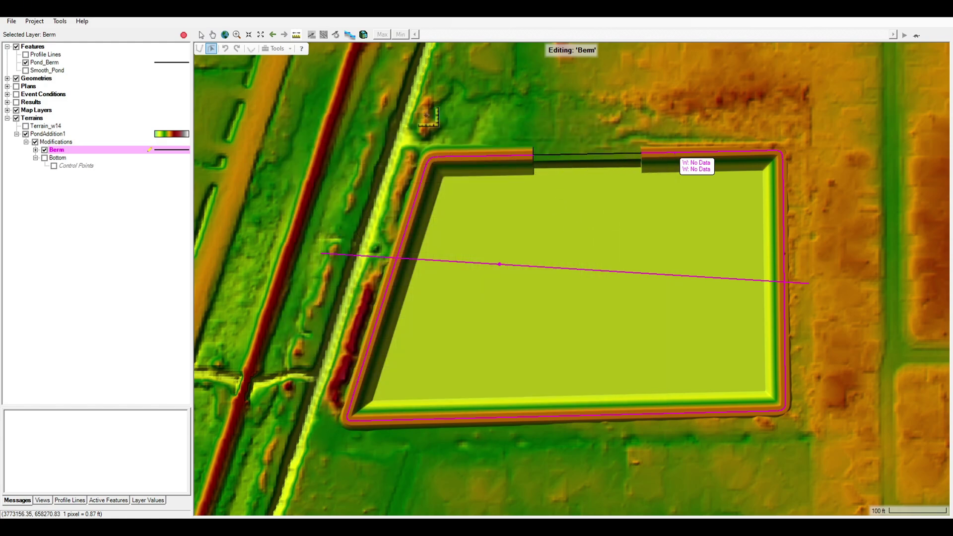
- Edit the short Levee 2 ground line closing the north berm gap, setting its top width to 15 ft and both side slopes to 3
click(63, 158)
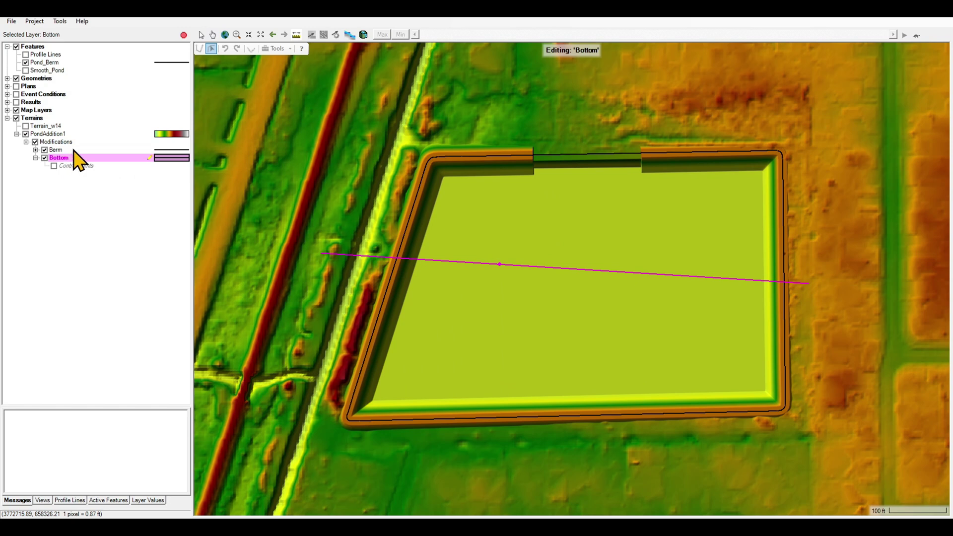
click(74, 150)
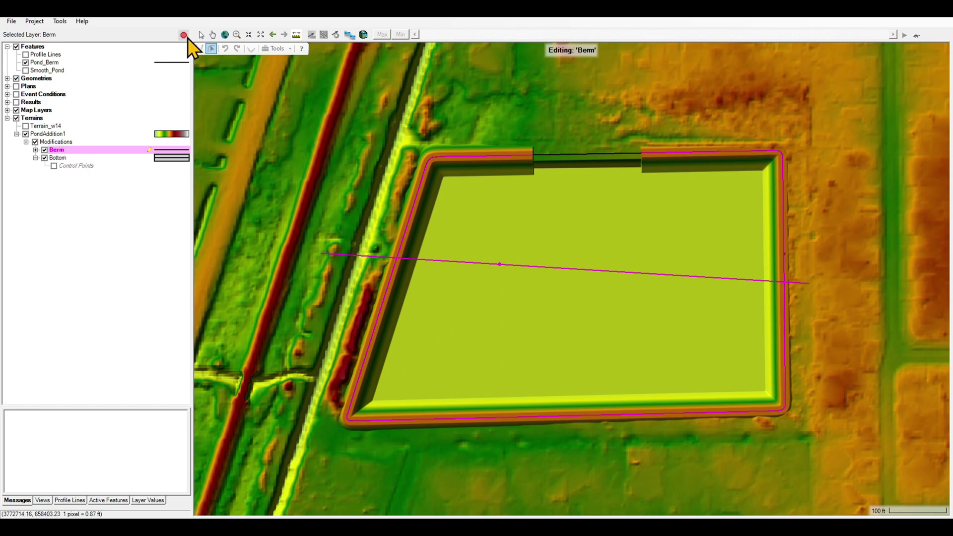
click(213, 48)
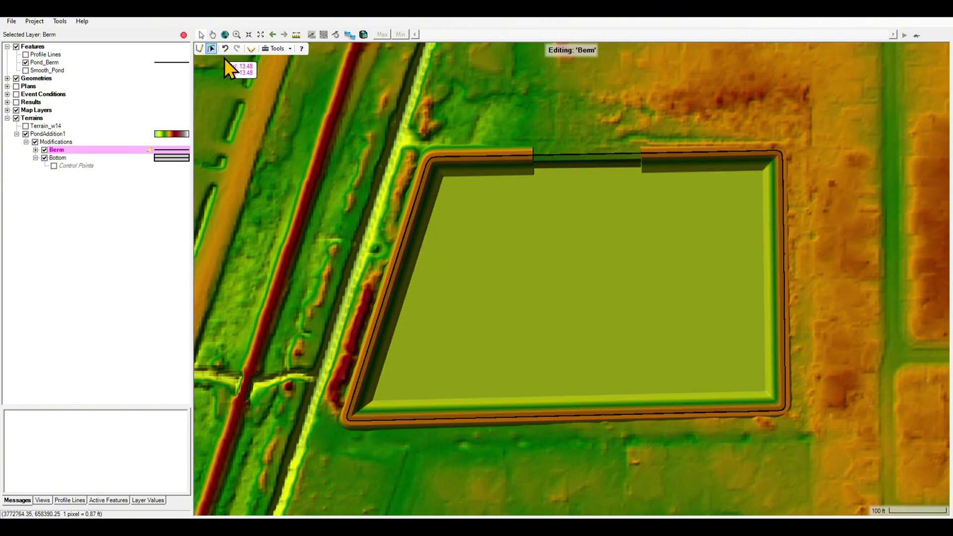
right_click(564, 160)
click(575, 170)
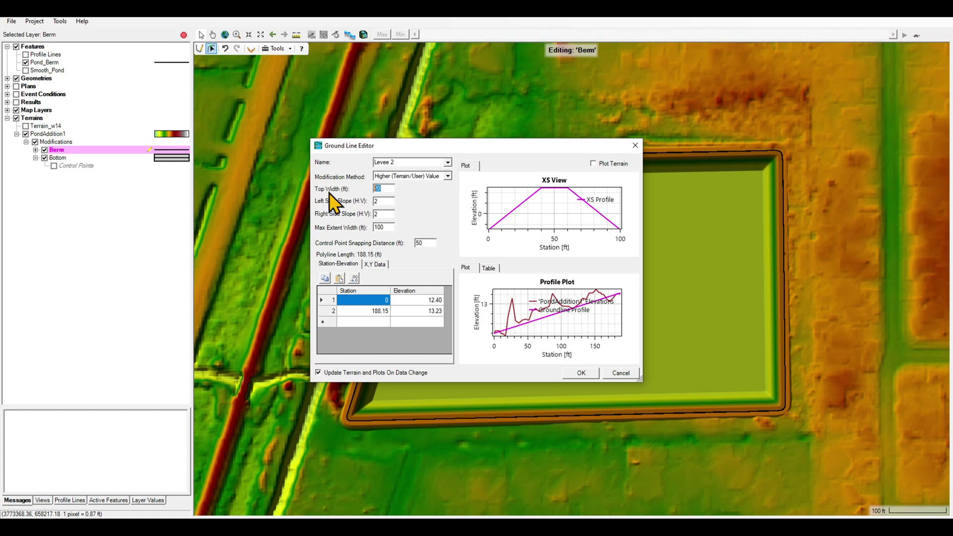
text(15)
key(Tab)
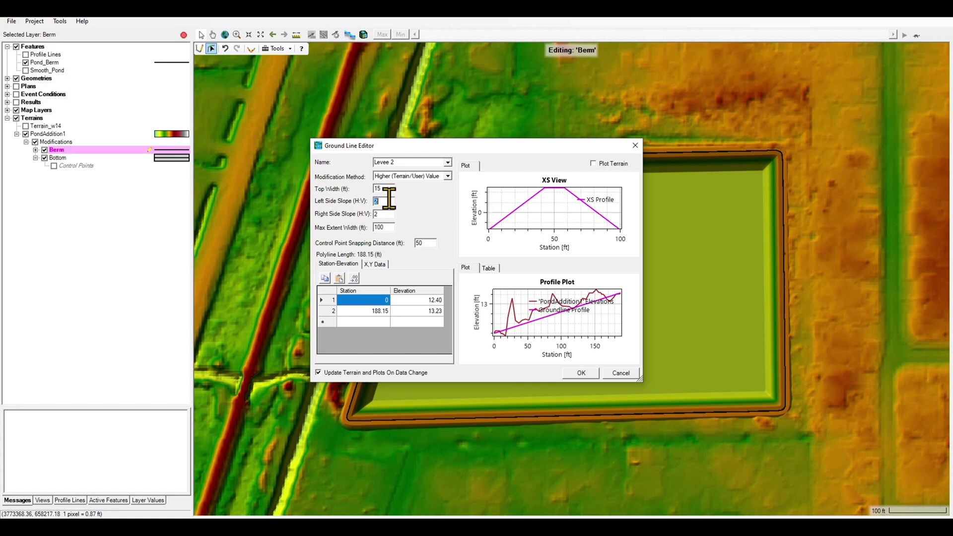
double_click(386, 214)
- Set the Levee 2 elevation to 15 at both its start and end stations and apply the changes
click(430, 301)
text(15)
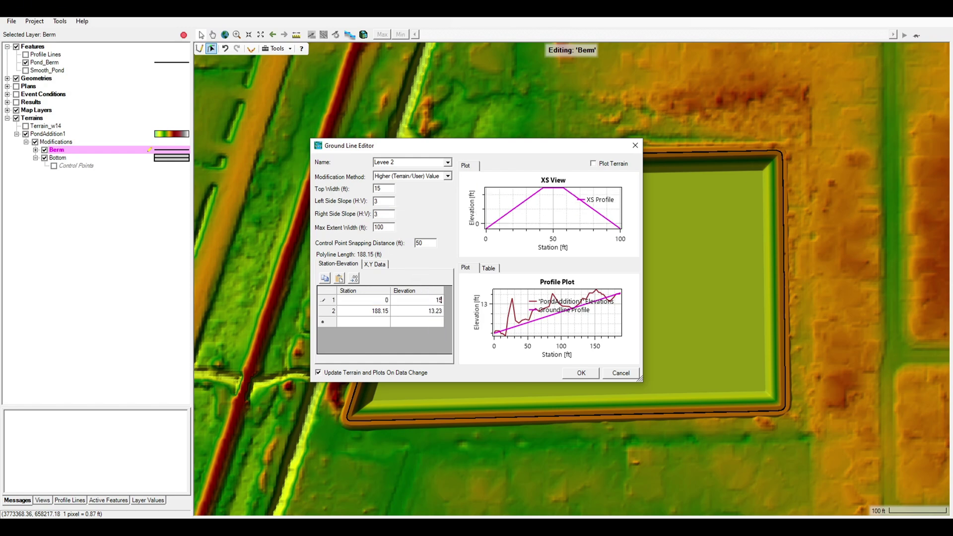
click(439, 312)
text(15)
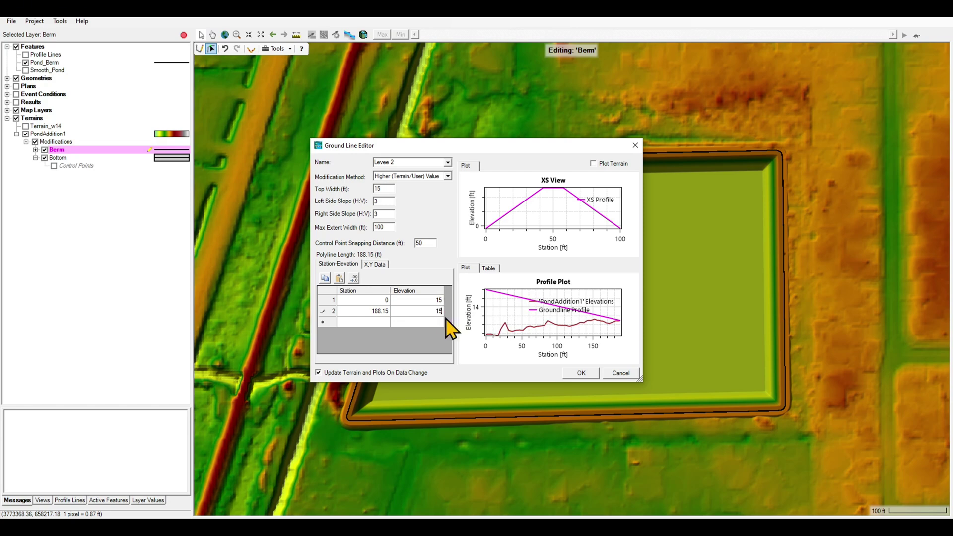
drag(443, 317, 435, 299)
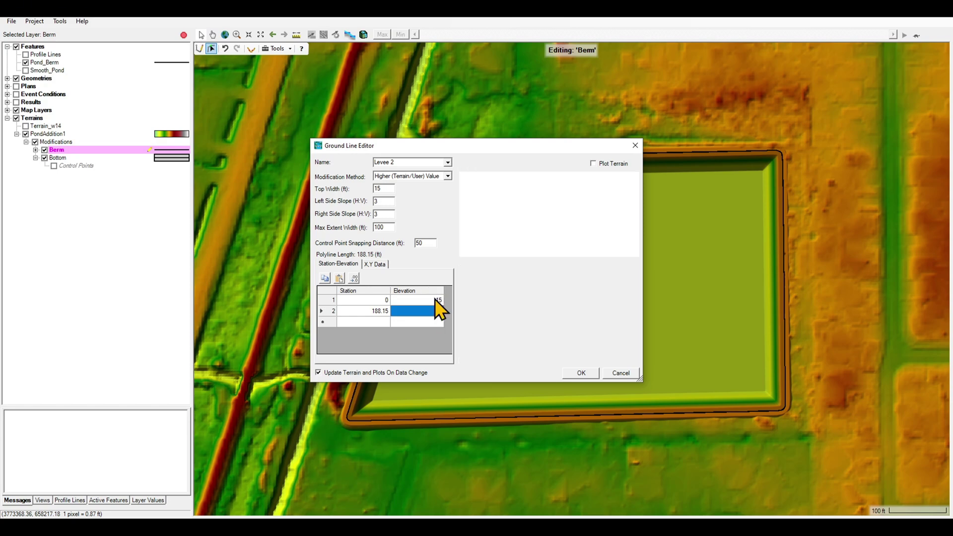
click(581, 373)
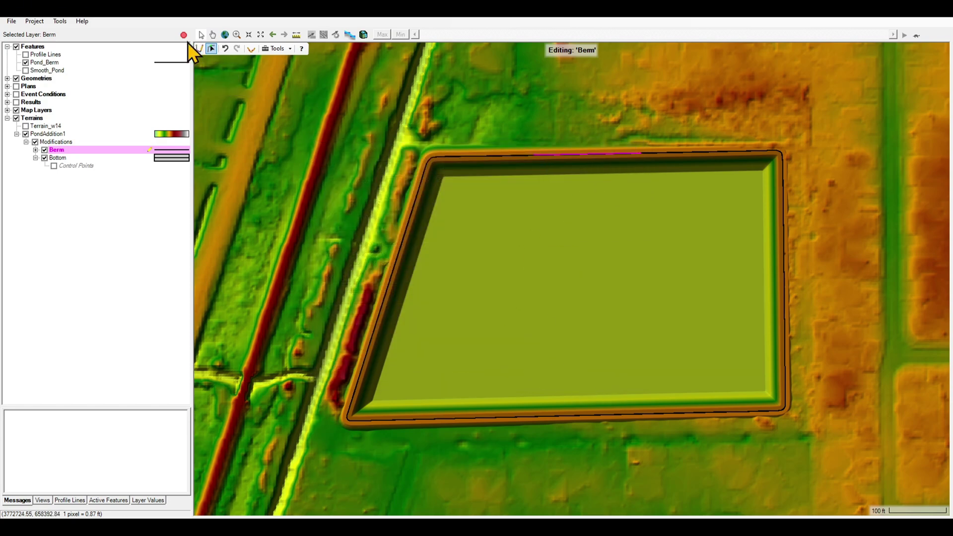
- Stop editing Berm with its edits saved, and hide the Berm, Bottom and Pond_Berm layers
click(184, 35)
click(455, 300)
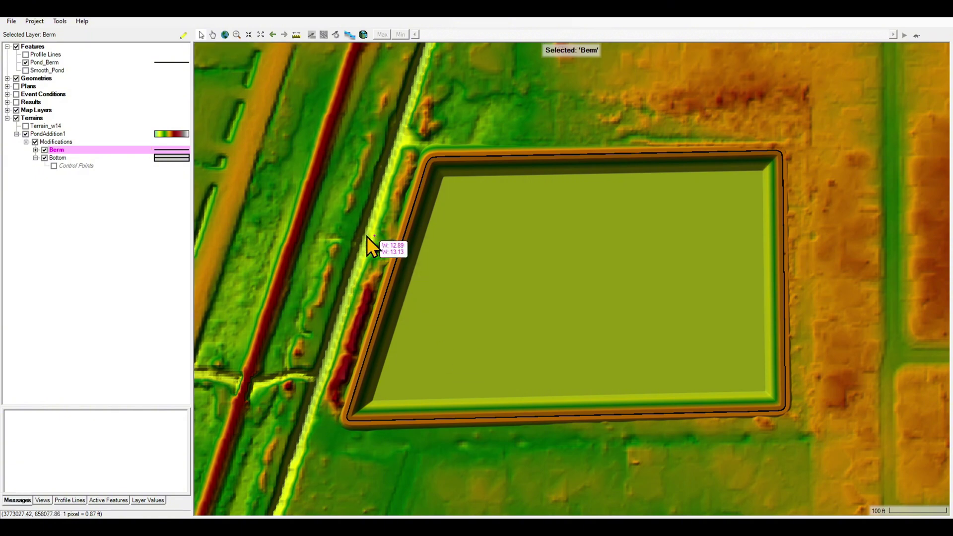
click(44, 150)
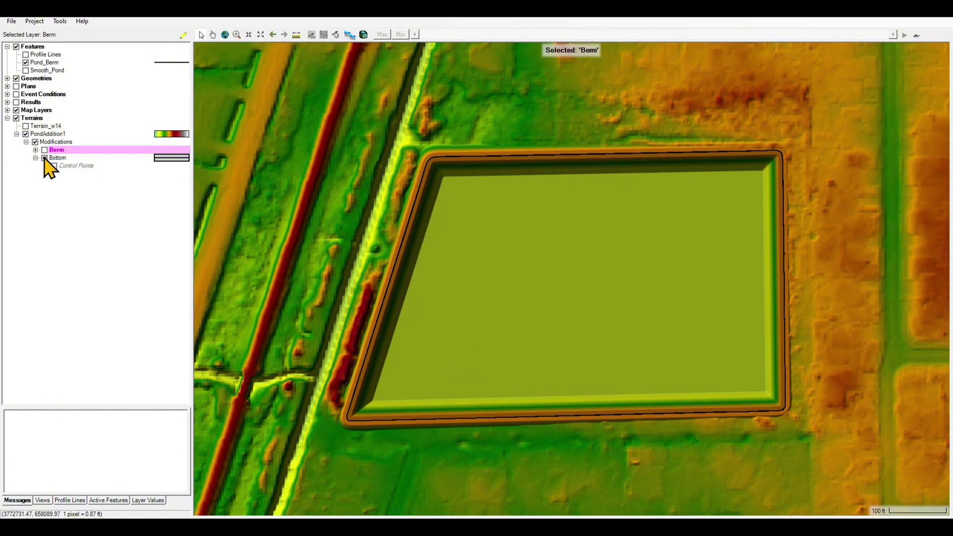
click(26, 63)
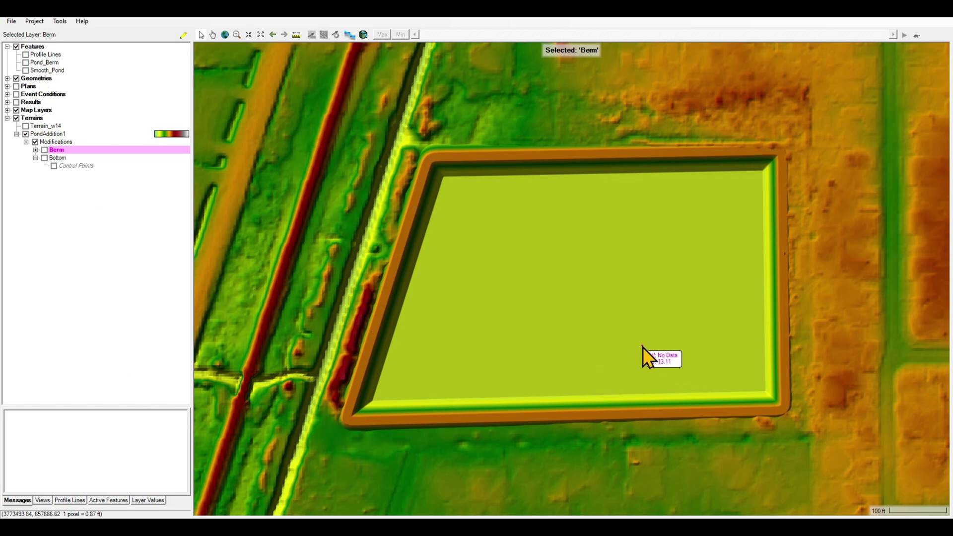
- Plot a terrain profile along a north-south line across the whole pond to check the north and south berms
click(296, 35)
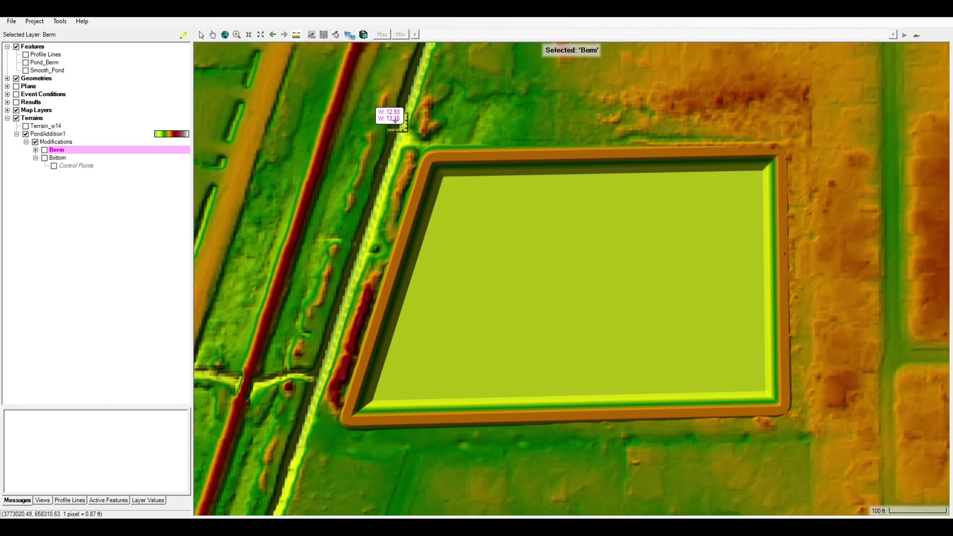
click(535, 115)
right_click(517, 456)
click(539, 476)
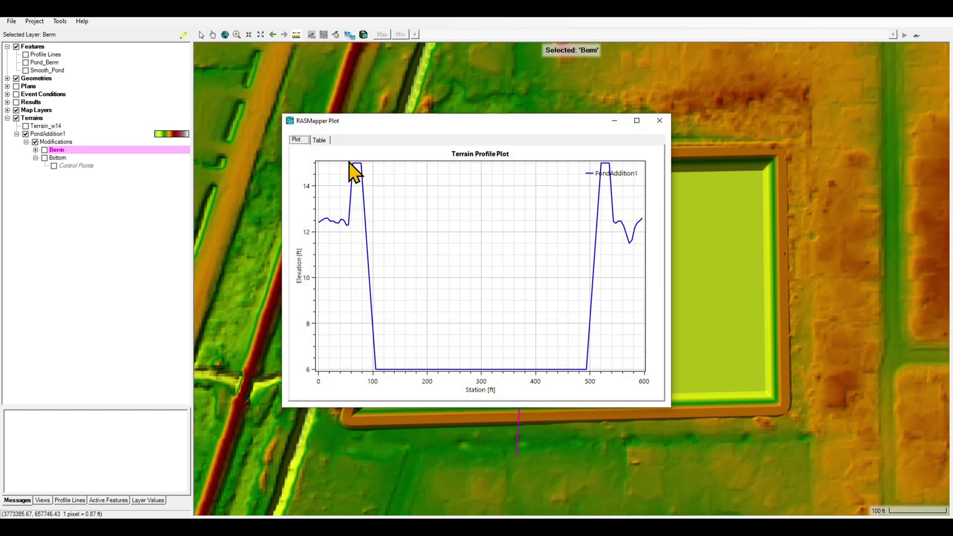
click(659, 120)
- Plot a fast terrain profile along a west-east line across the whole finished pond and berm
click(303, 255)
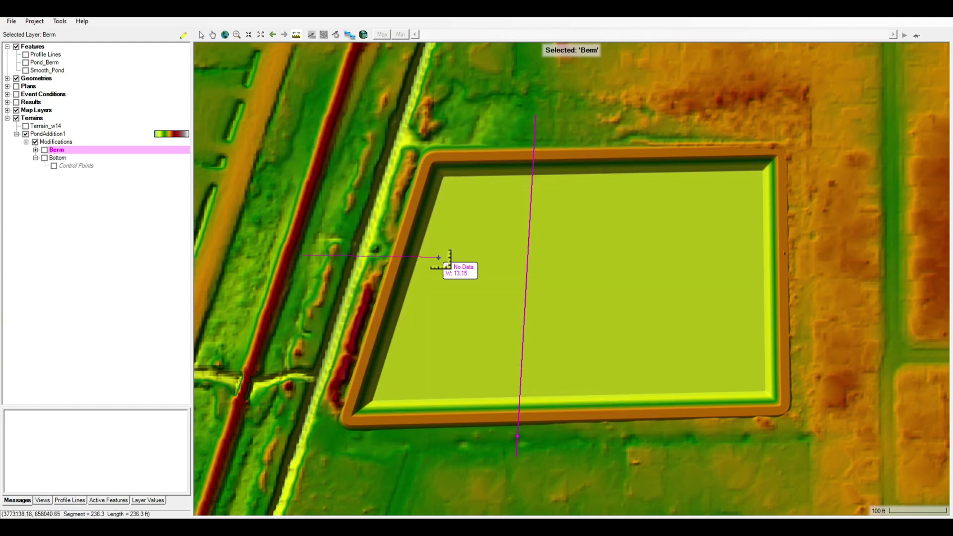
right_click(820, 254)
click(845, 297)
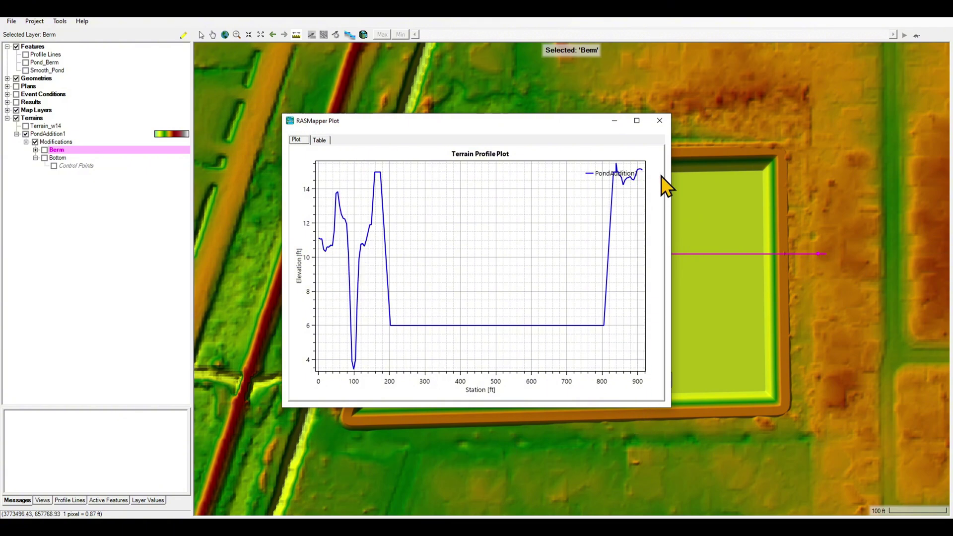
click(660, 121)
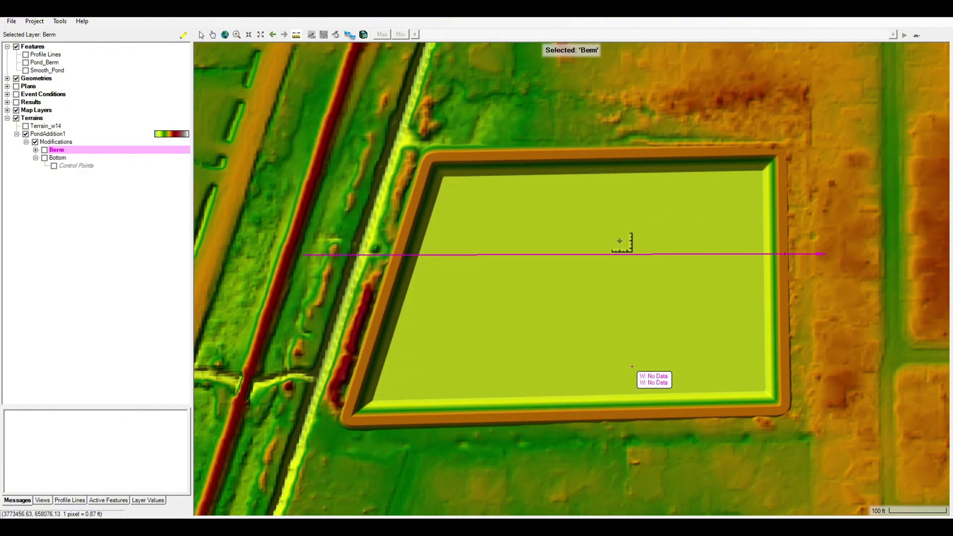
- Toggle the original Terrain_w14 on and off to compare it with the modified PondAddition1 terrain
click(26, 134)
click(26, 127)
click(26, 127)
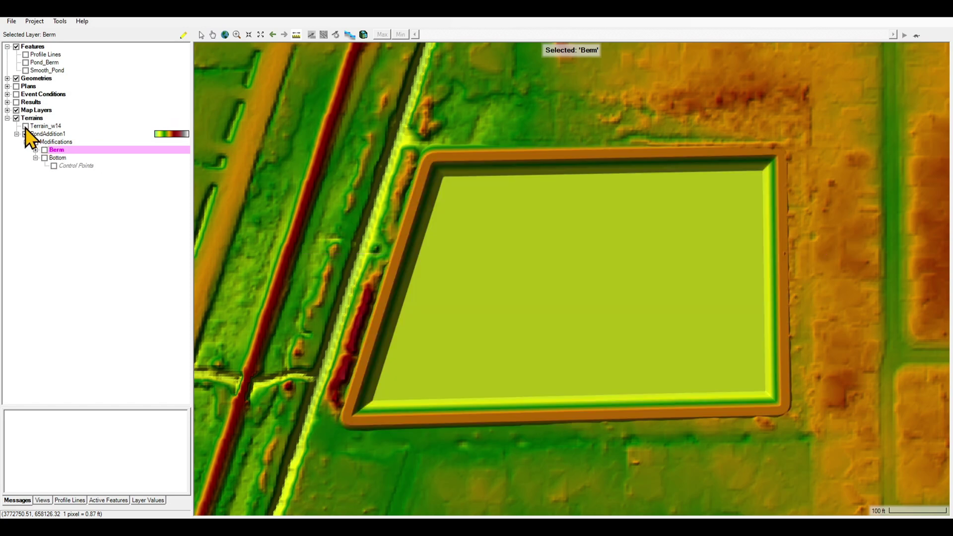
click(25, 127)
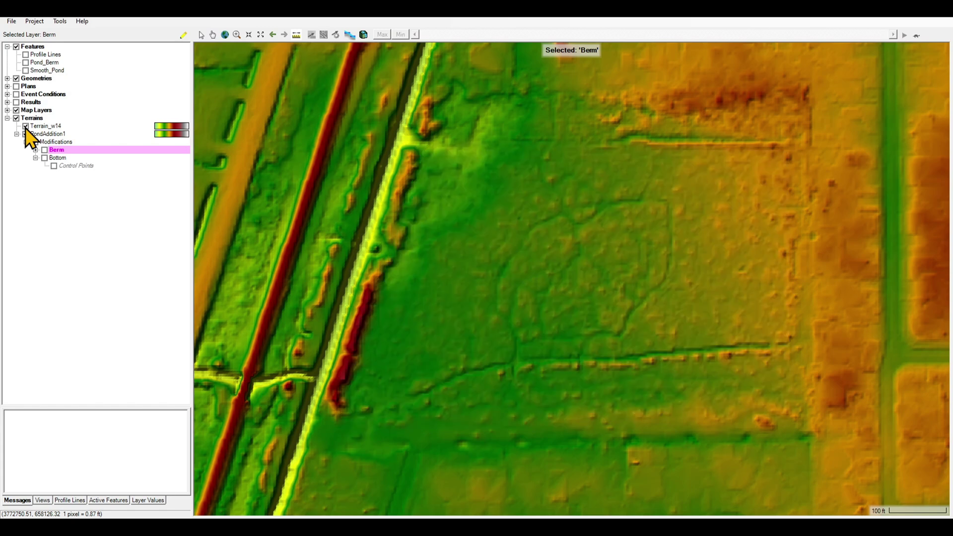
click(25, 128)
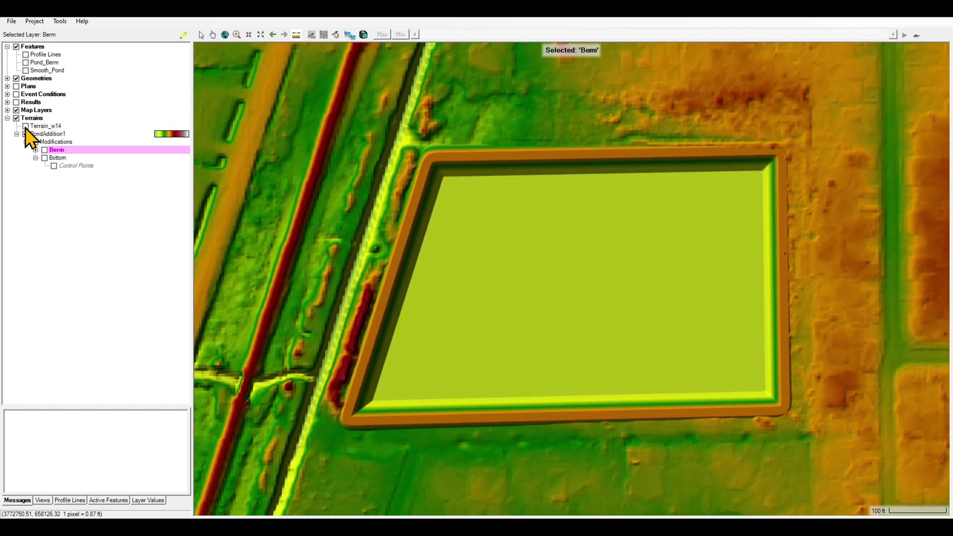
click(26, 127)
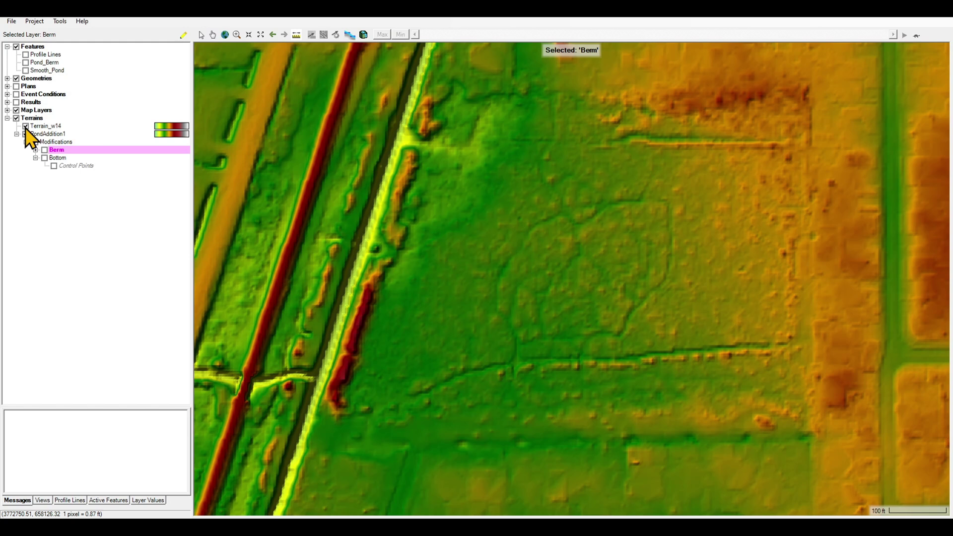
click(26, 127)
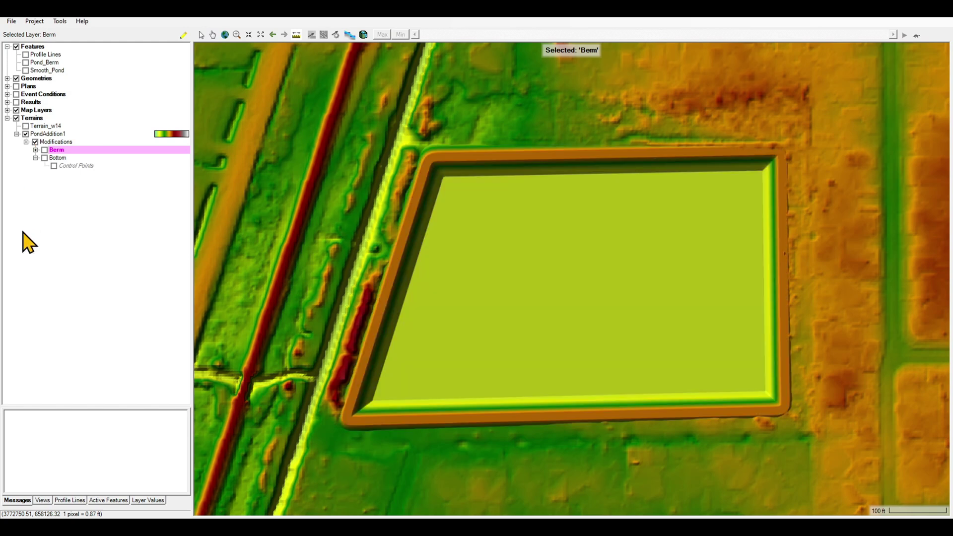